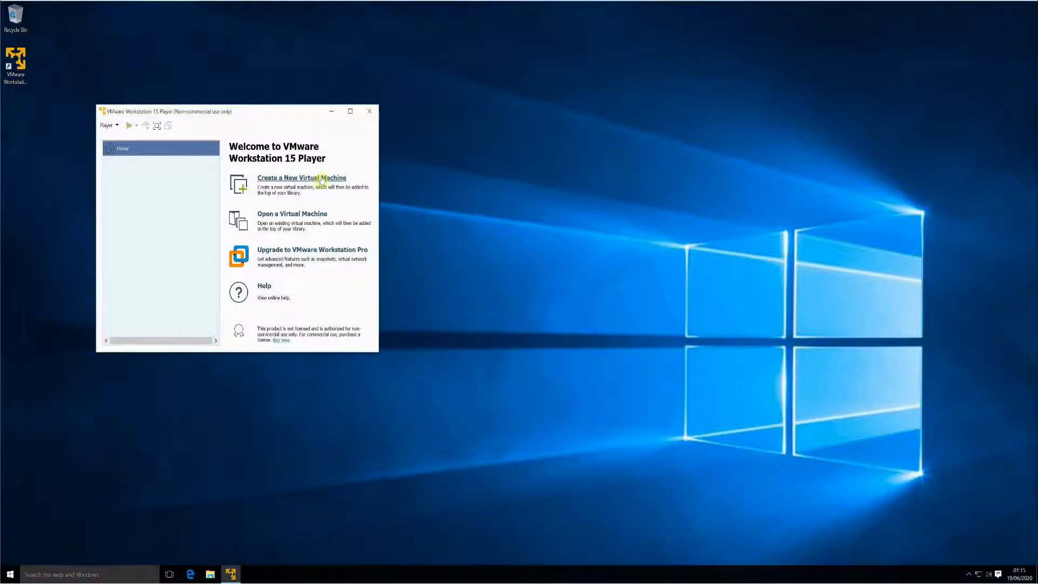
- Start a new virtual machine using the Windows disc image from the Downloads folder as installer
left_click(321, 179)
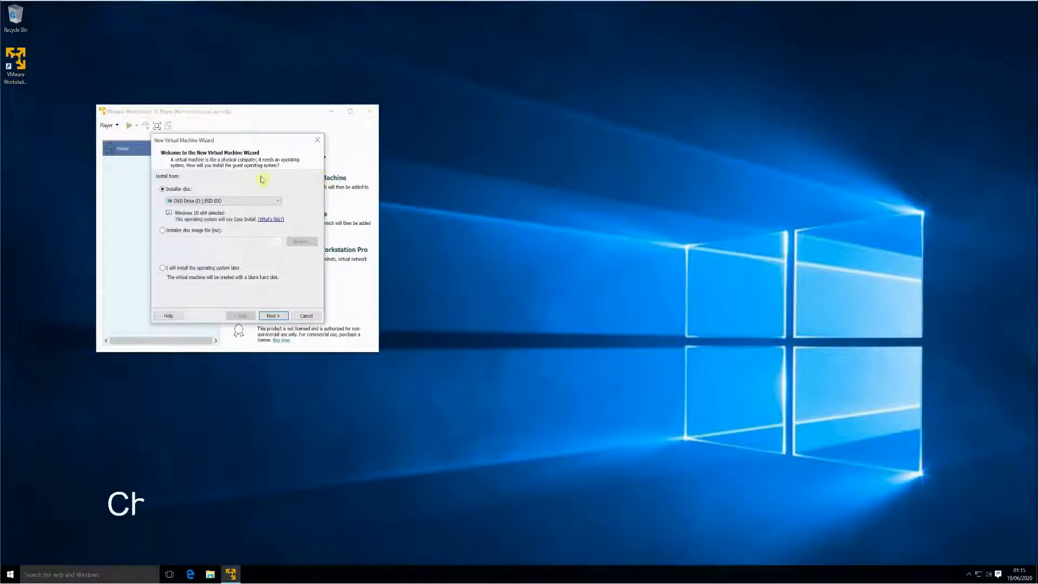
left_click(194, 234)
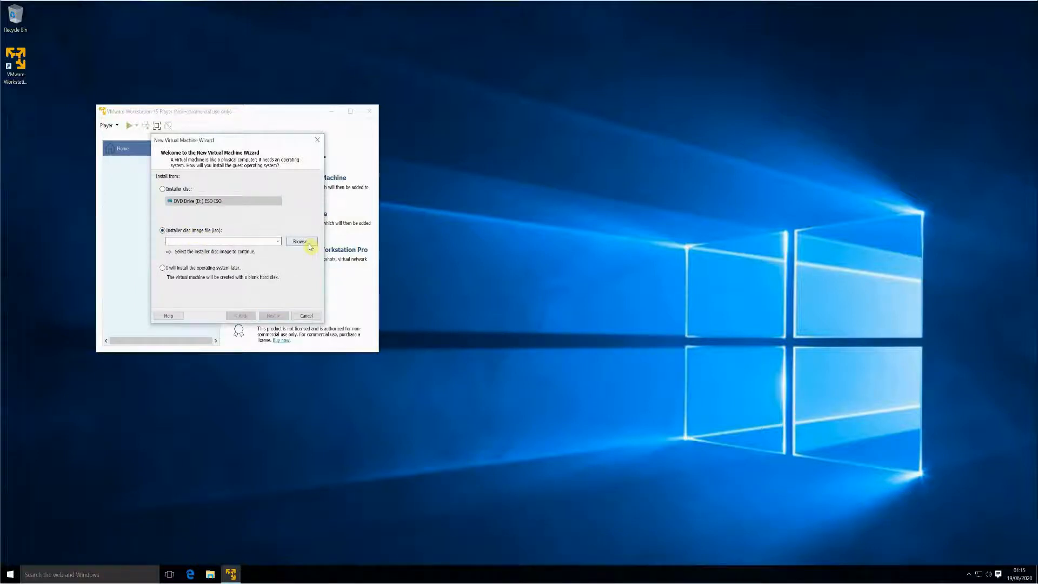
left_click(301, 241)
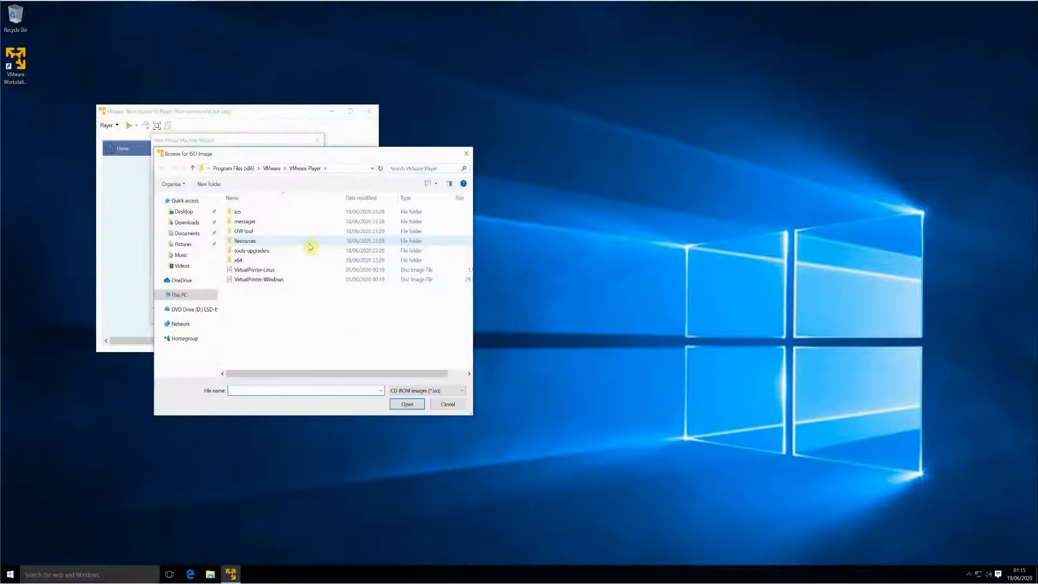
left_click(190, 222)
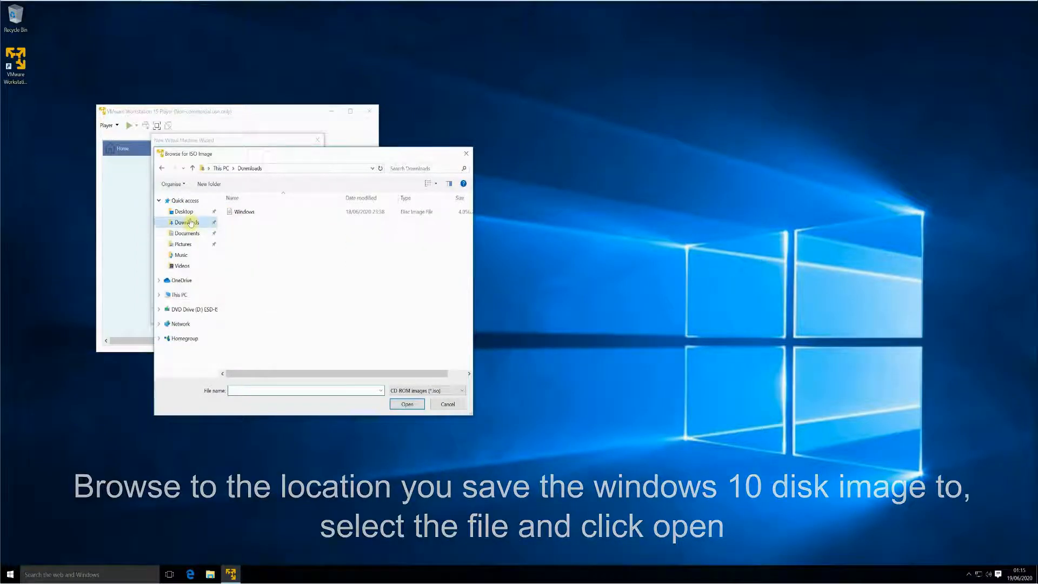
left_click(262, 216)
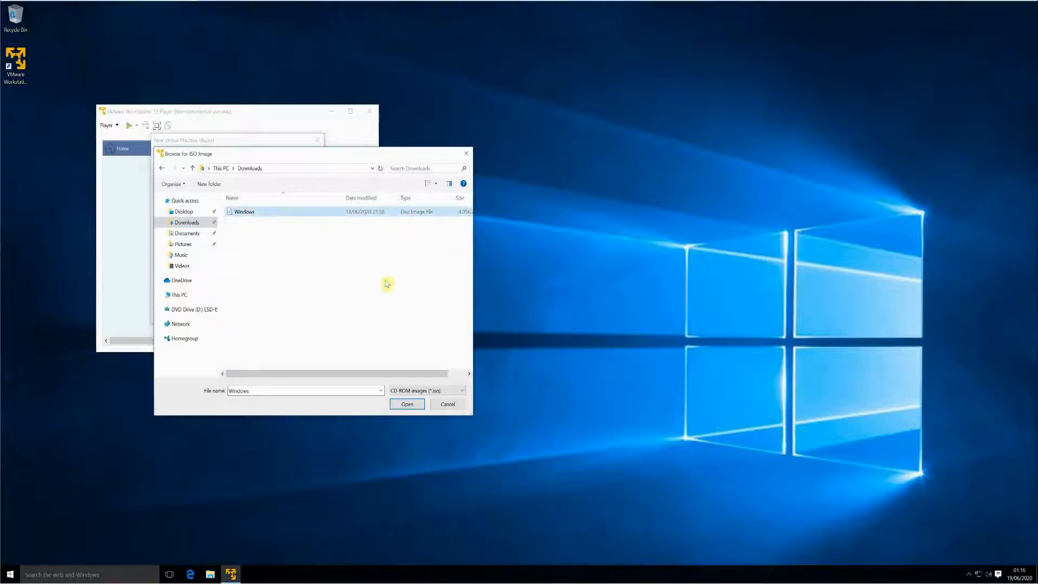
left_click(415, 410)
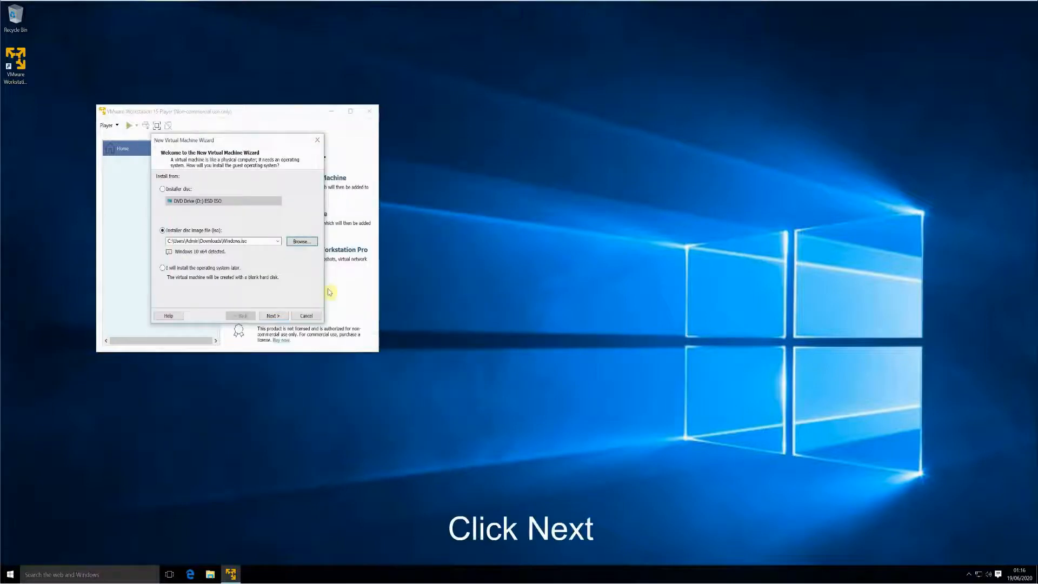
left_click(274, 317)
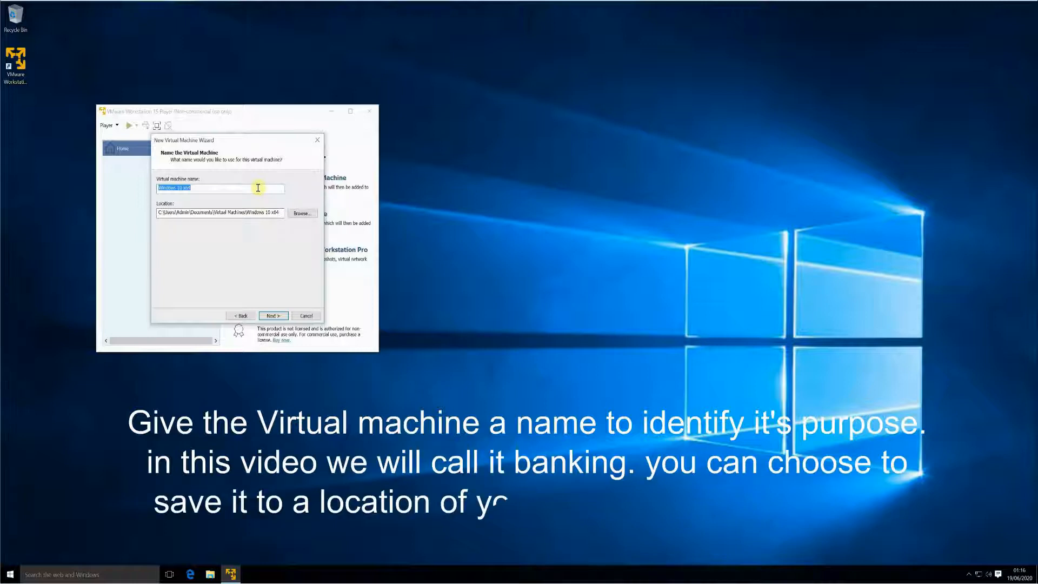
- Name the new virtual machine Banking, keeping the default Virtual Machines location
type("B")
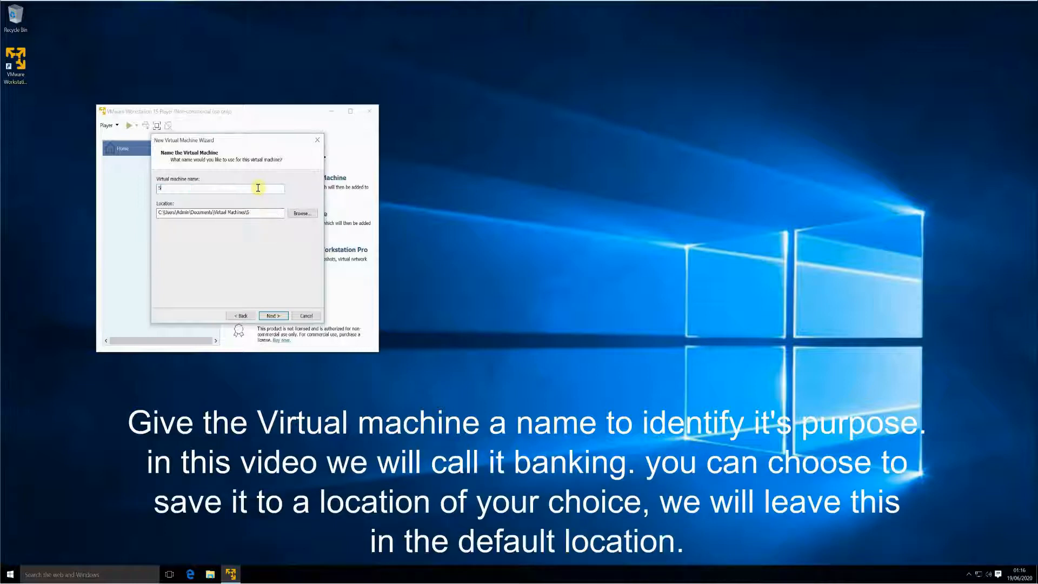
type("a")
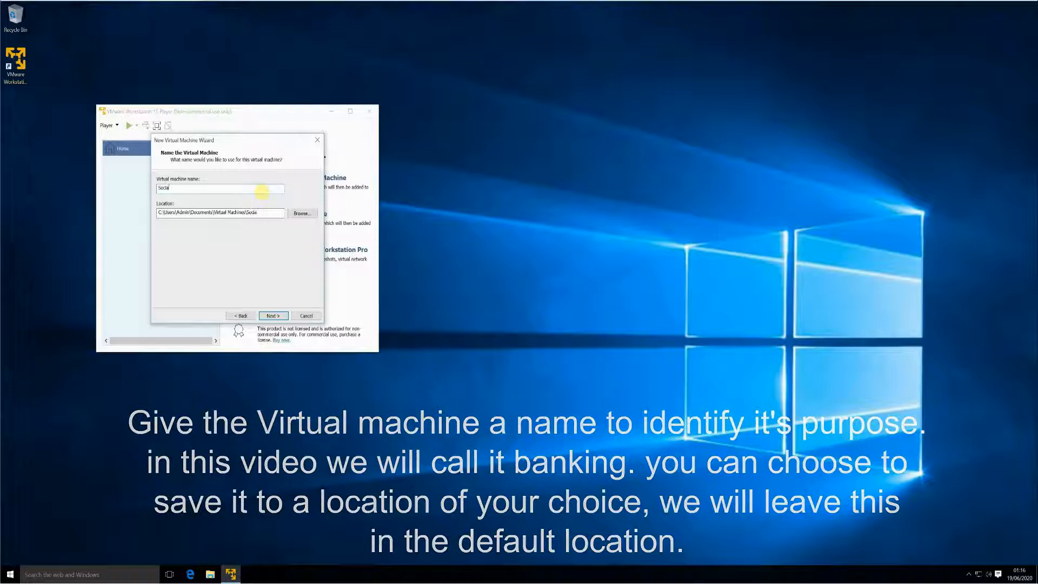
type("nial Media")
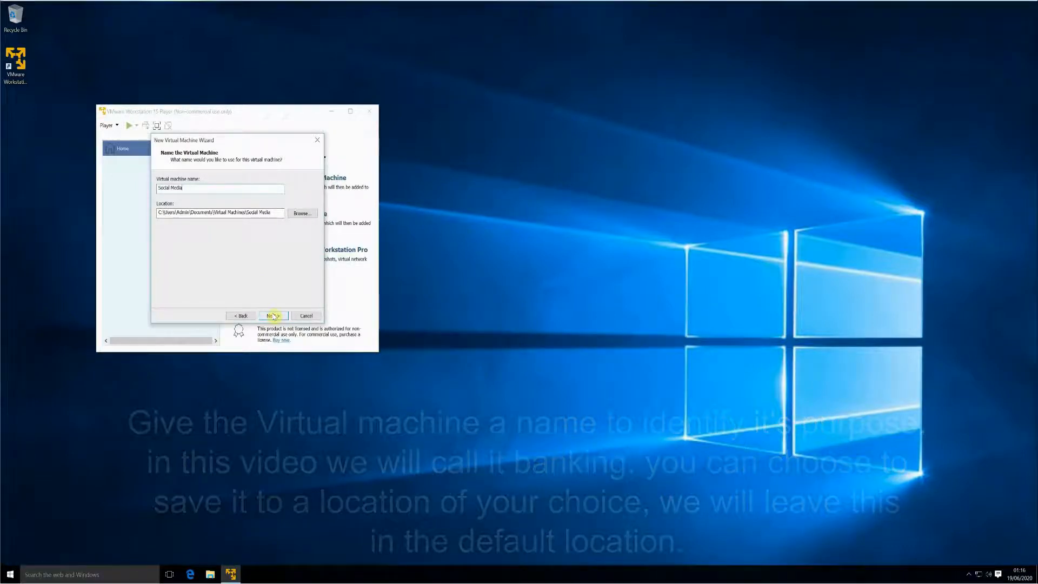
key("BackSpace")
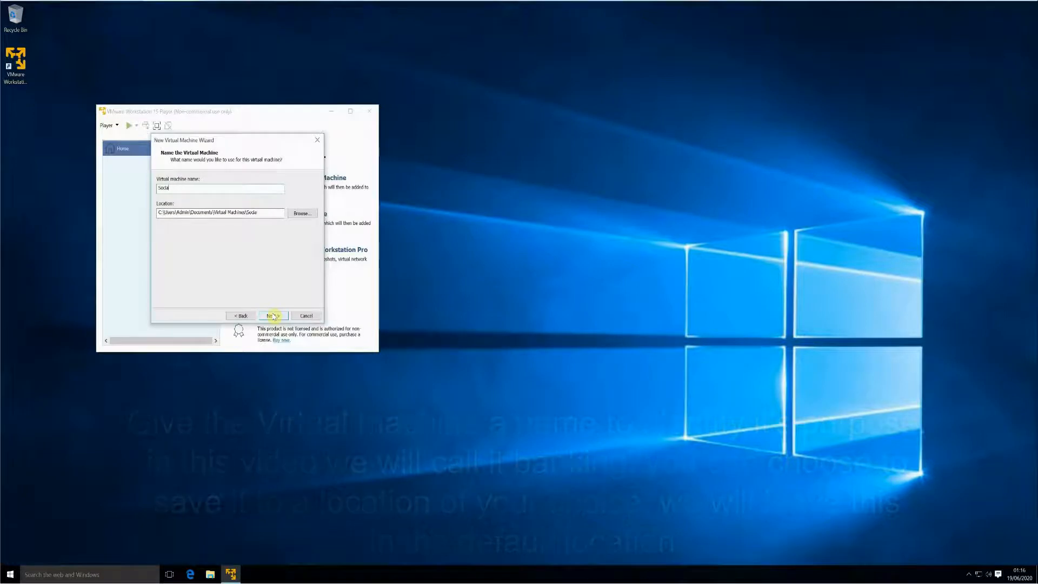
type("Banking")
- Keep the 60 GB disk as a single file and turn off power-on after creation
left_click(273, 317)
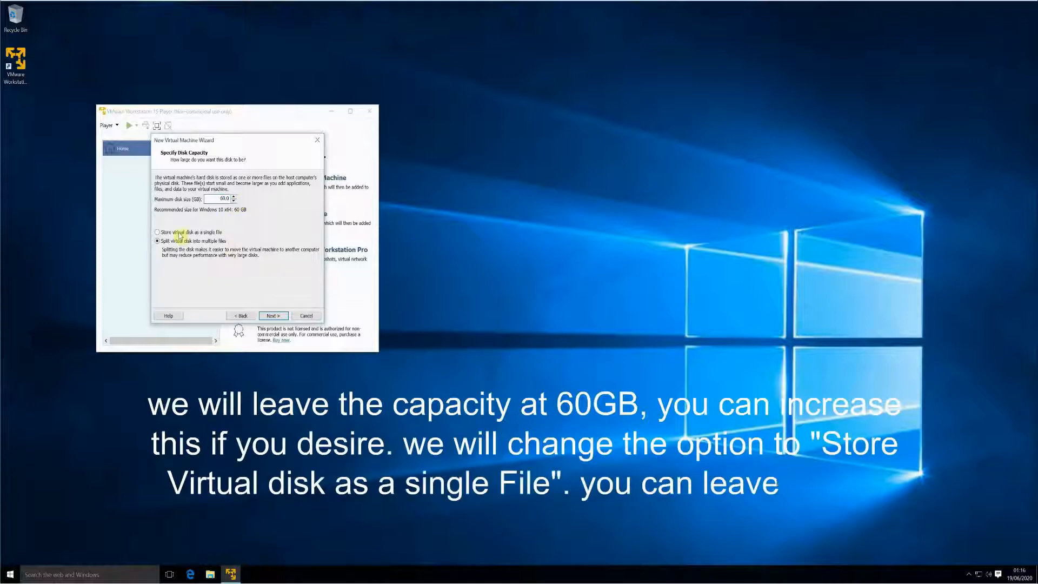
left_click(175, 232)
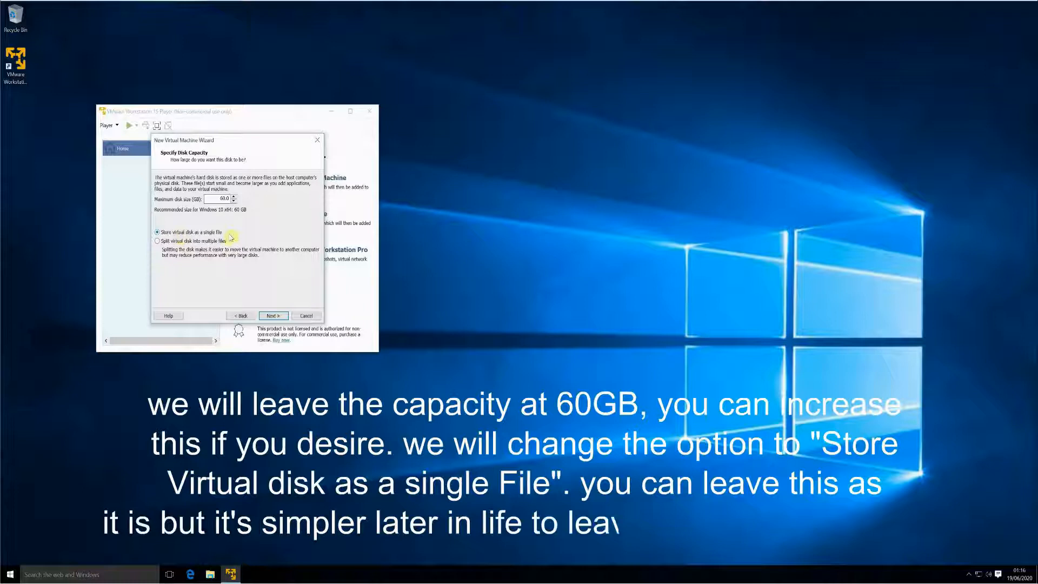
left_click(273, 316)
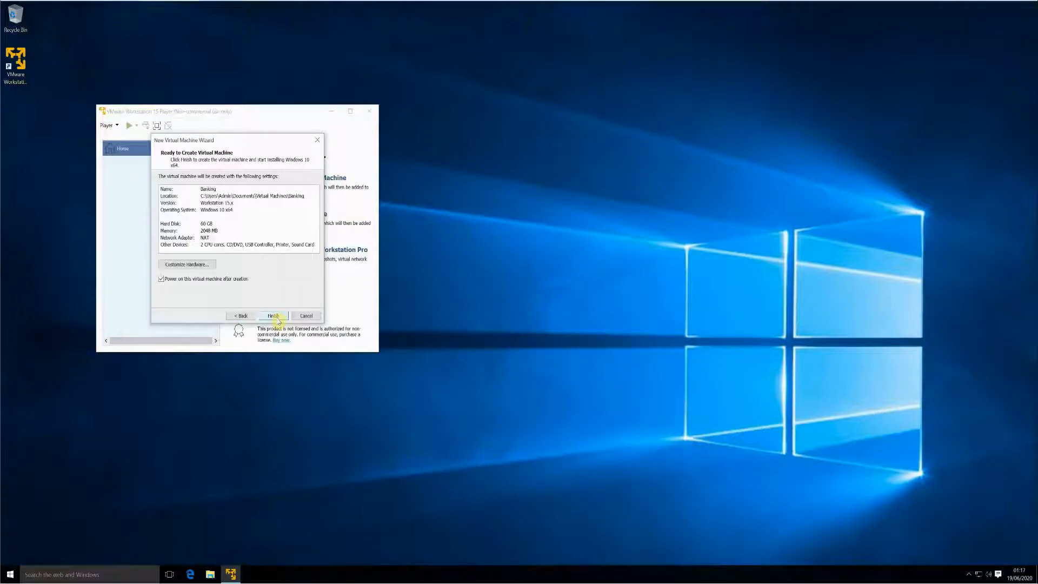
left_click(167, 280)
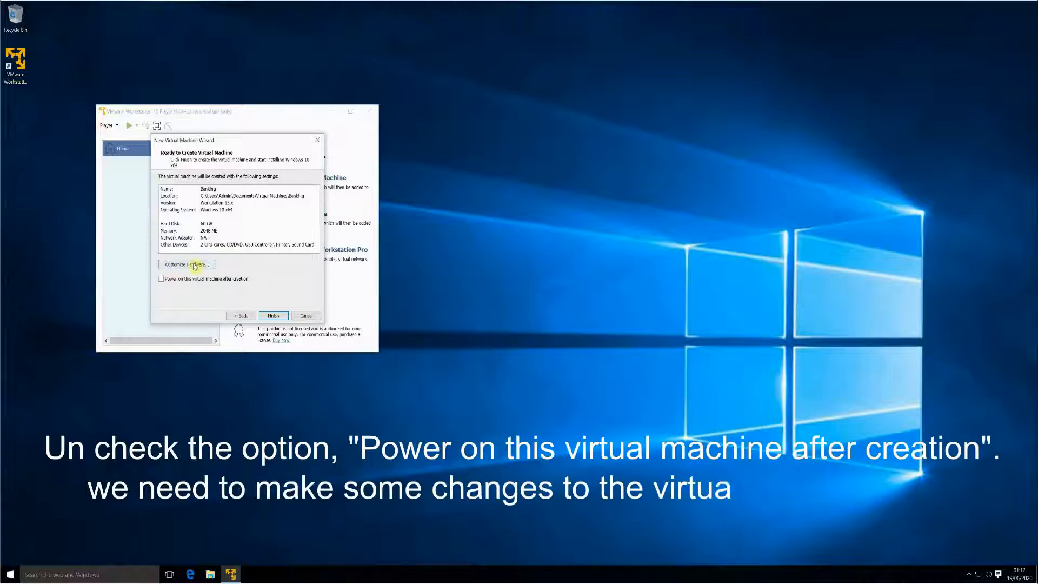
- Customize the hardware to 8 GB (8192 MB) memory and 4 processor cores
left_click(193, 266)
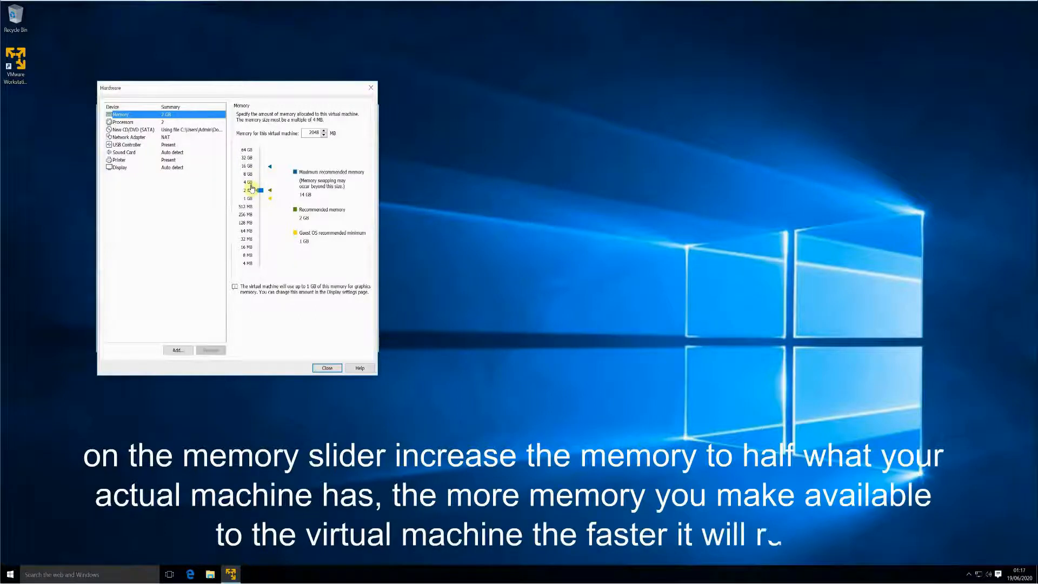
left_click_drag(252, 188, 253, 183)
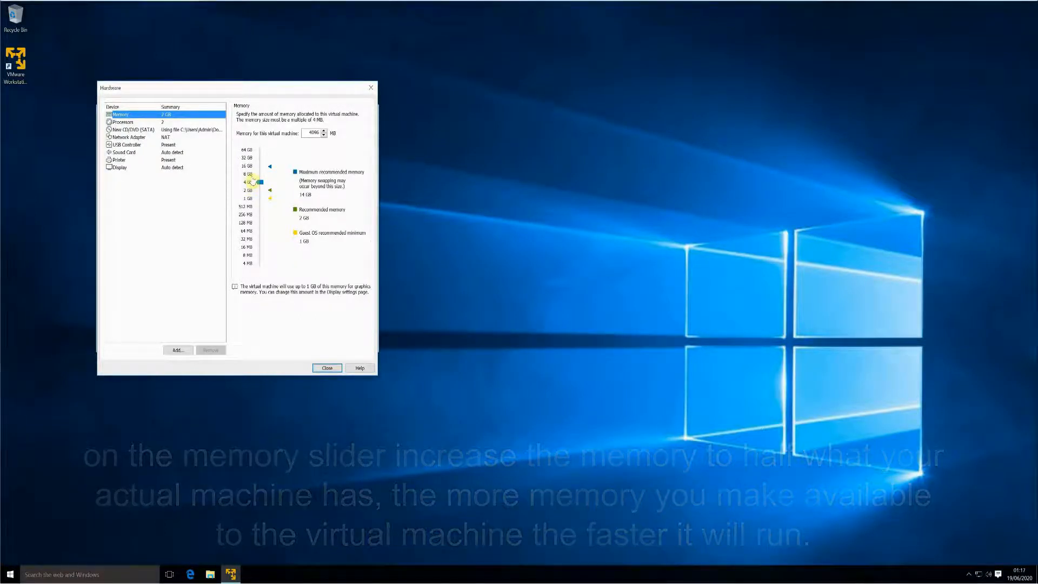
left_click(249, 175)
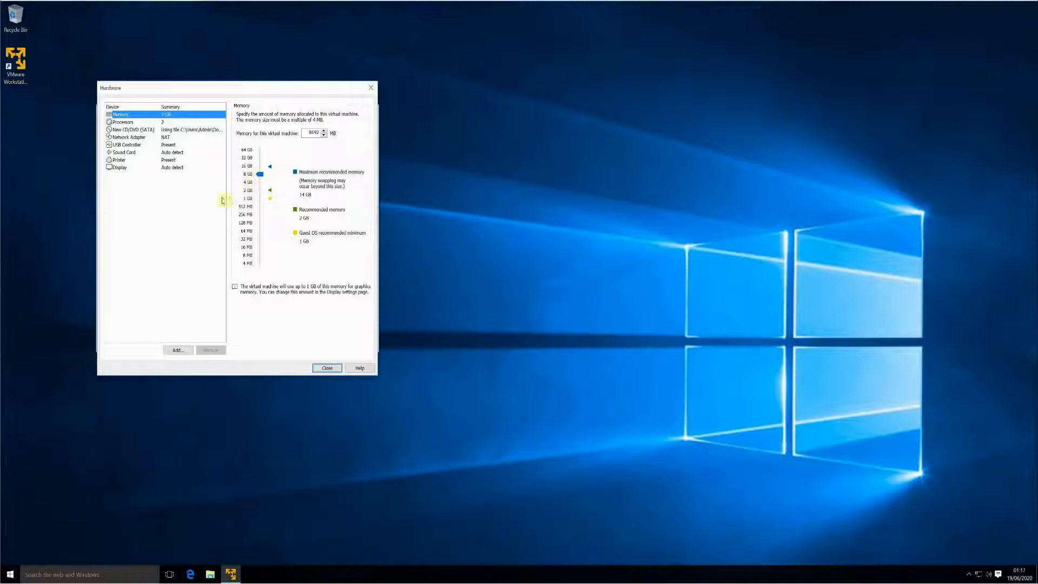
left_click(128, 122)
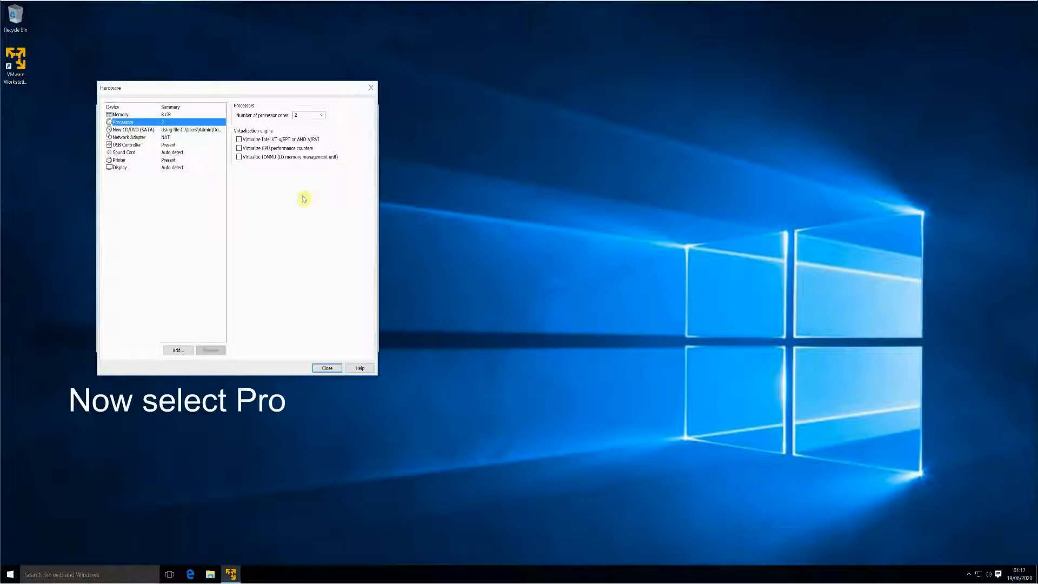
left_click(323, 116)
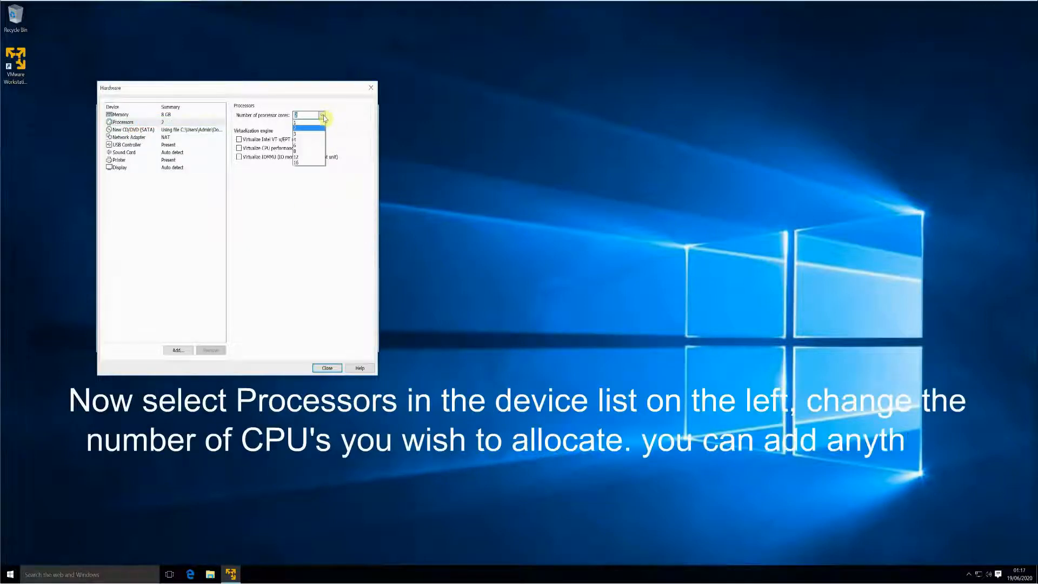
left_click(307, 140)
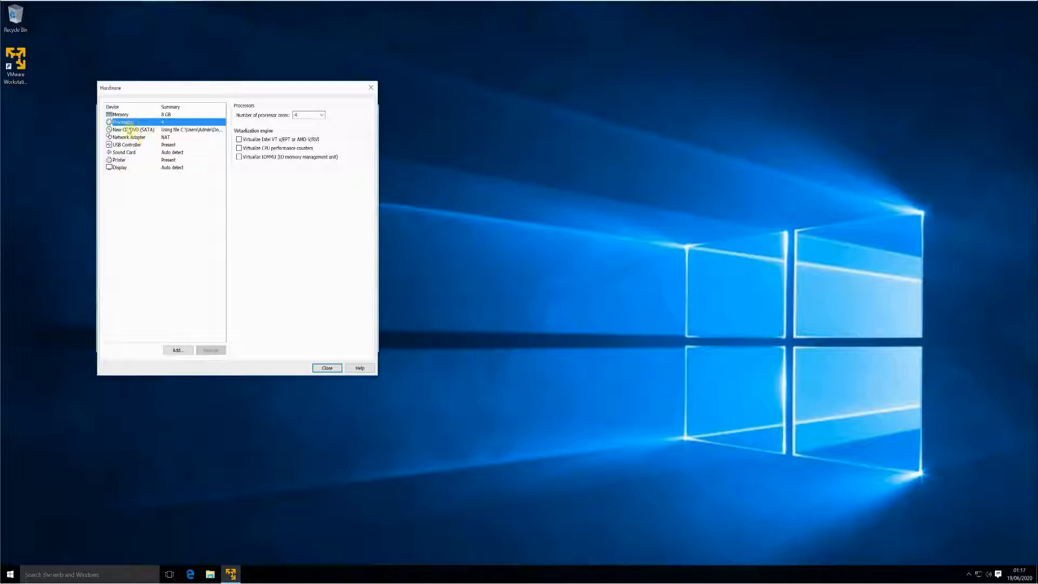
left_click(322, 369)
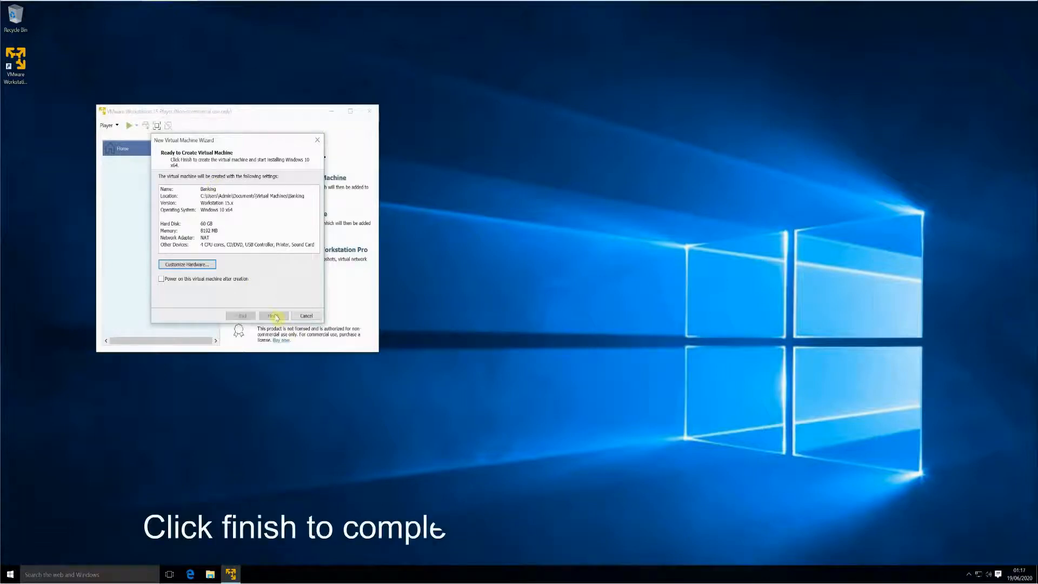
- Finish creating the Banking machine and power it on
left_click(275, 314)
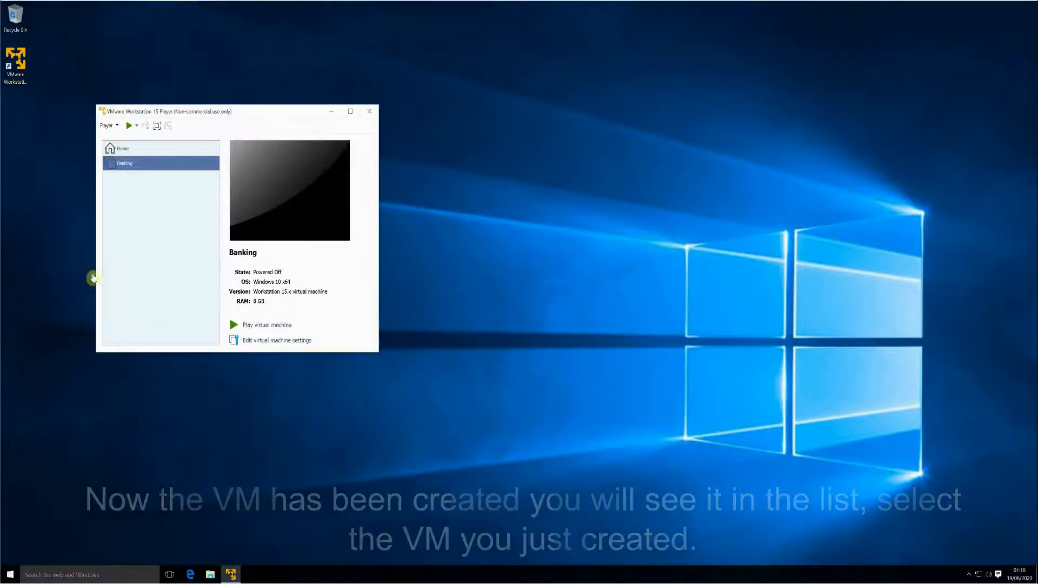
left_click(128, 128)
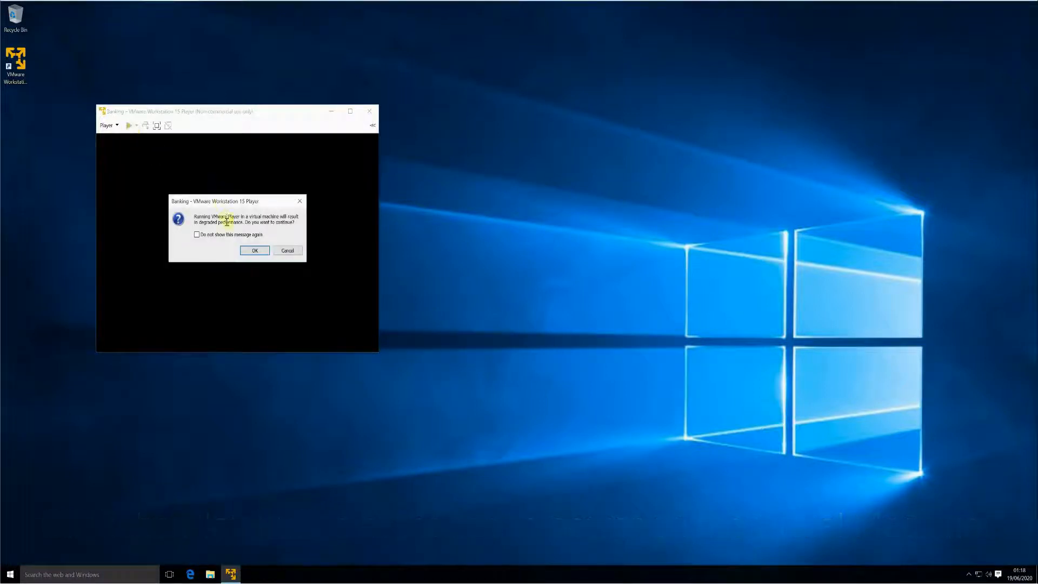
- Dismiss the performance warning, download VMware Tools 11.0.6, and close Software Updates when finished
left_click(248, 251)
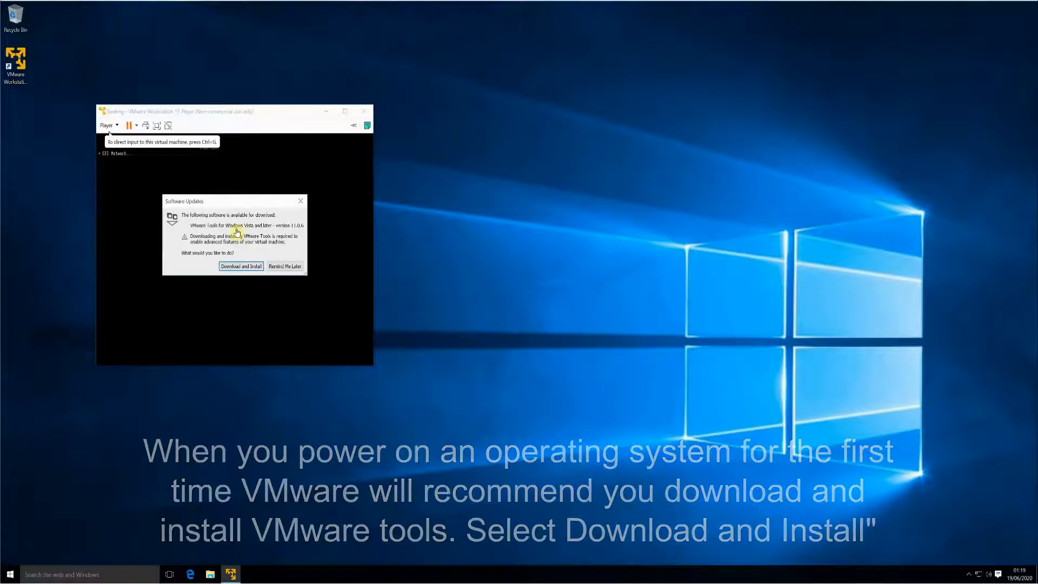
left_click(241, 266)
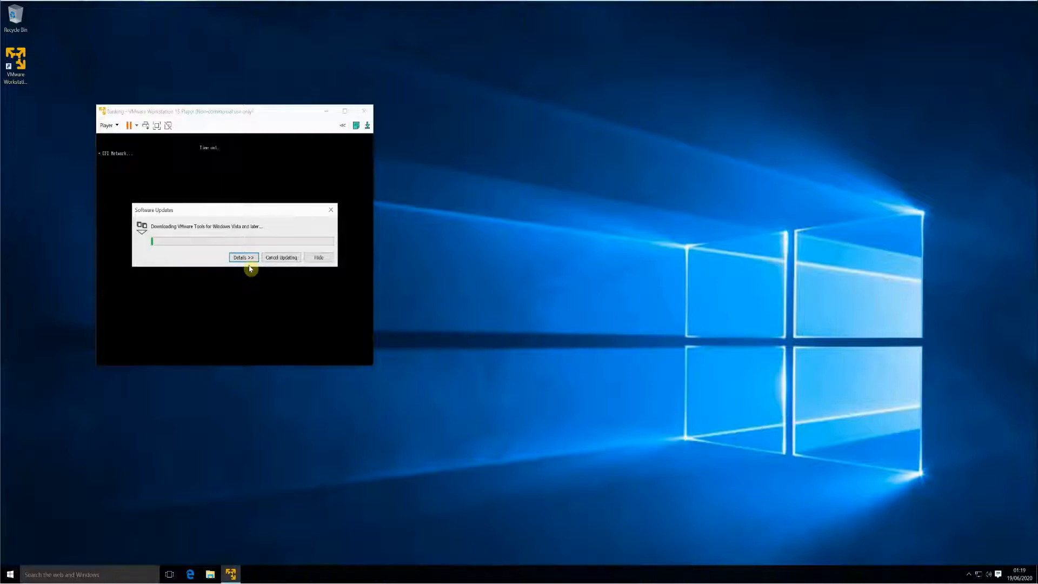
left_click(243, 258)
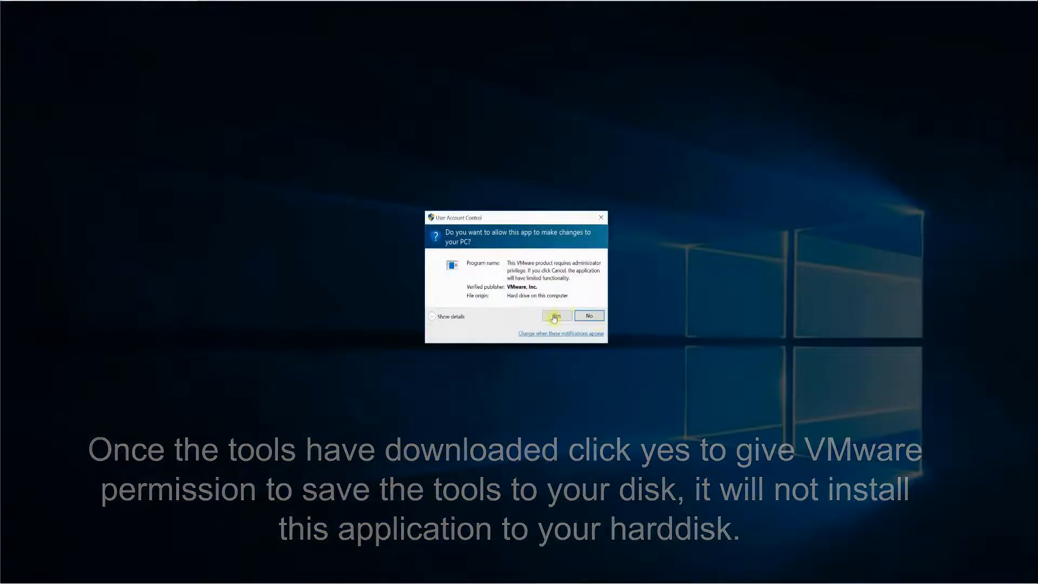
left_click(555, 317)
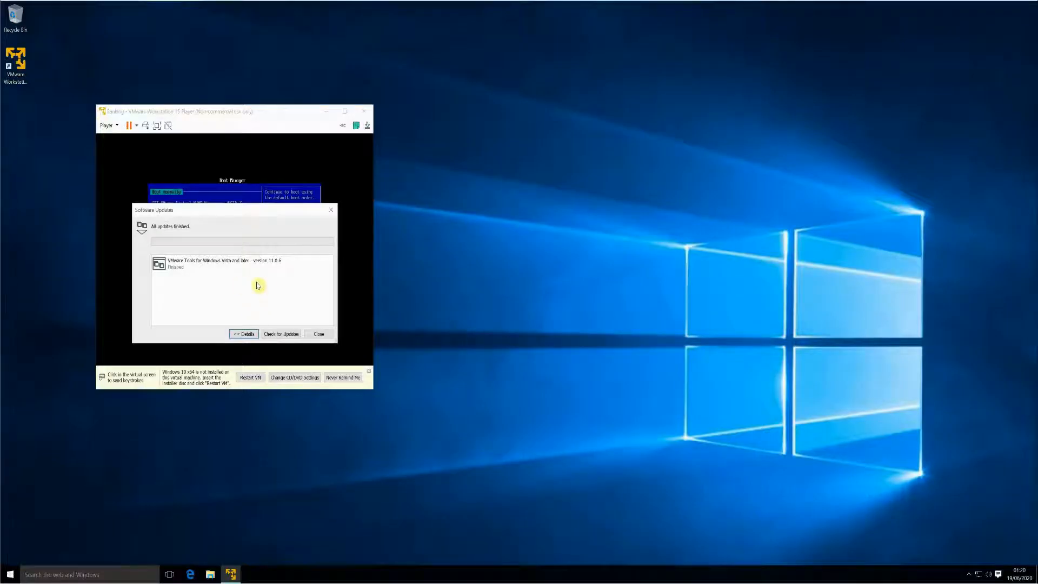
left_click(319, 334)
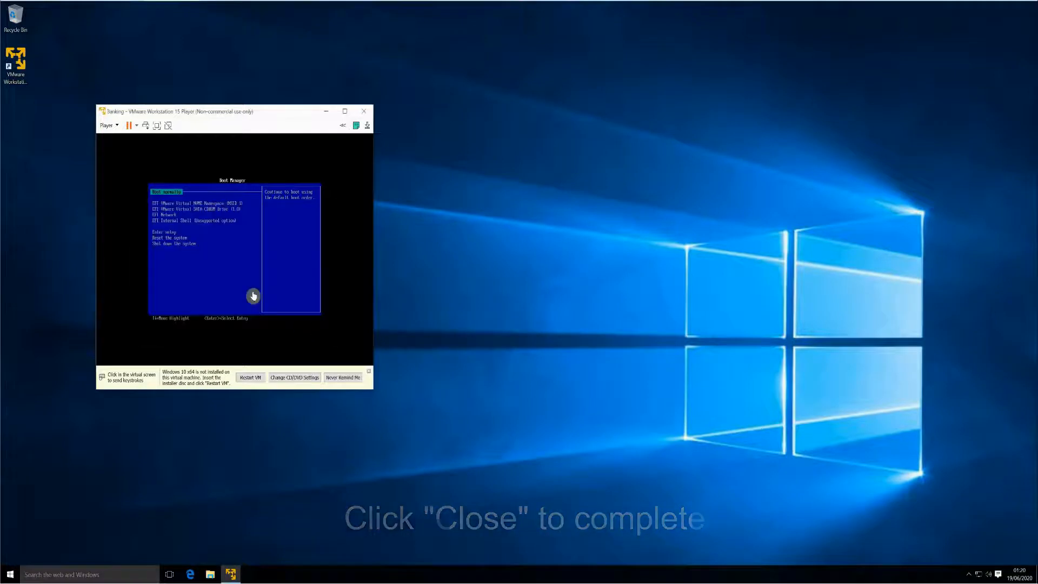
- Boot the VM from the EFI VMware Virtual SATA CDROM Drive into Windows Setup
left_click(221, 258)
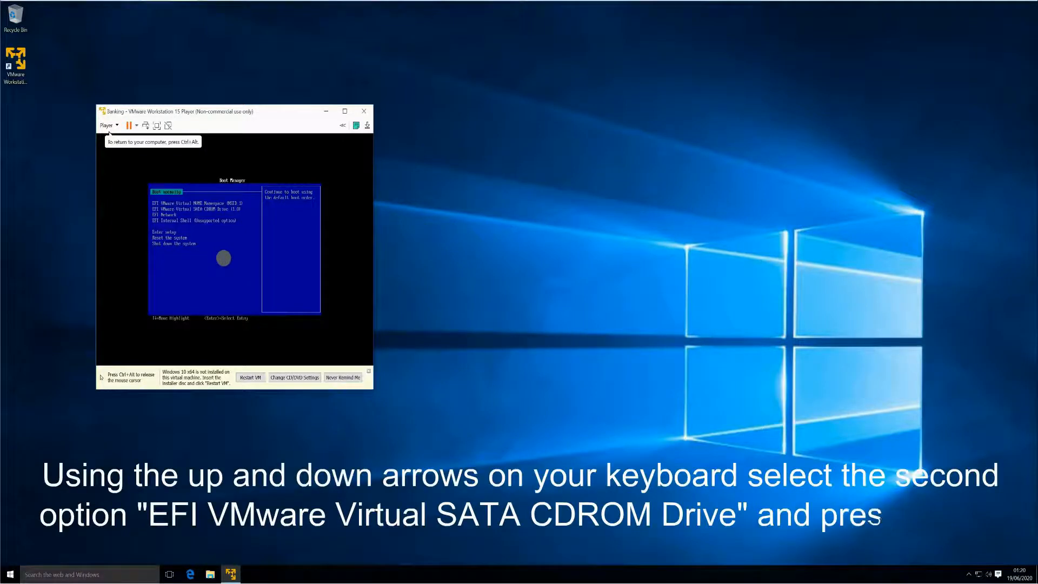
key("Down")
key("Down")
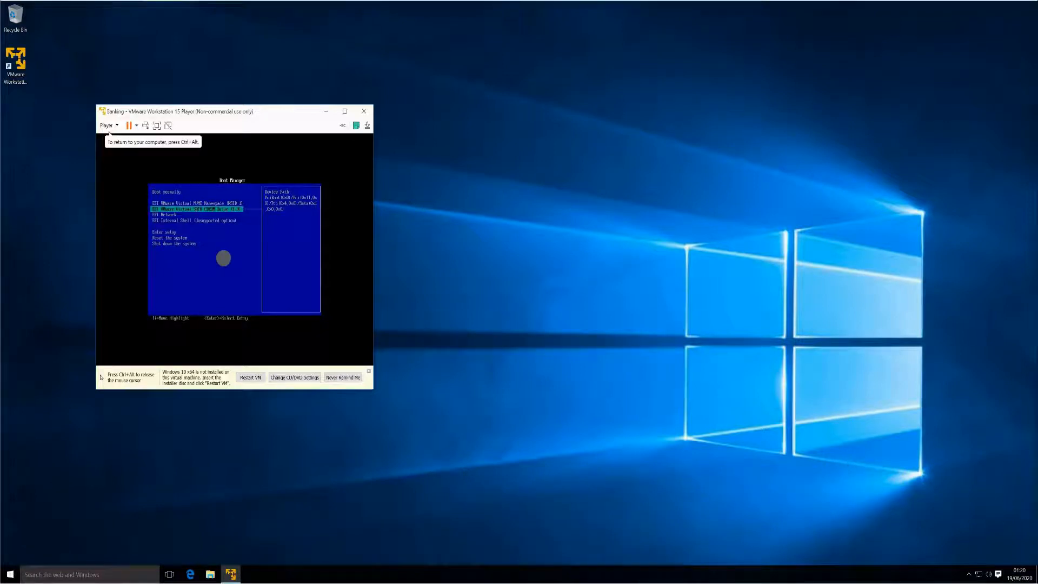
key("Return")
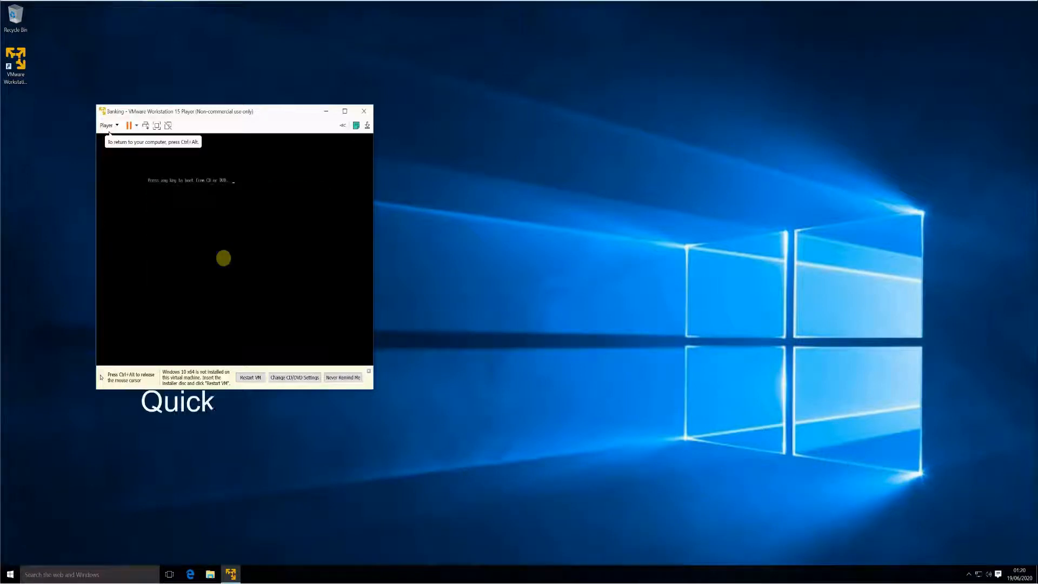
key("Return")
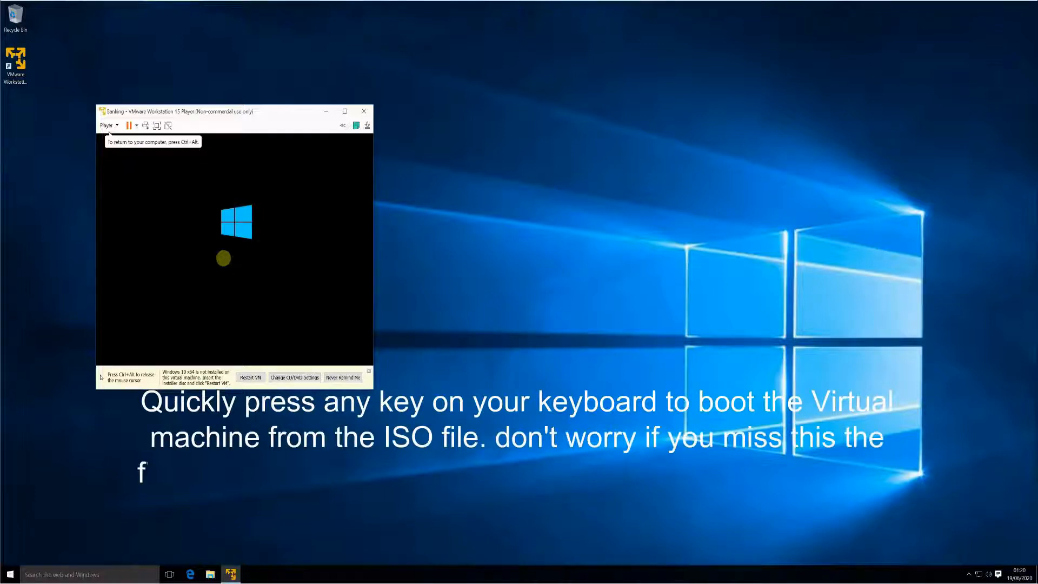
key("ctrl+alt")
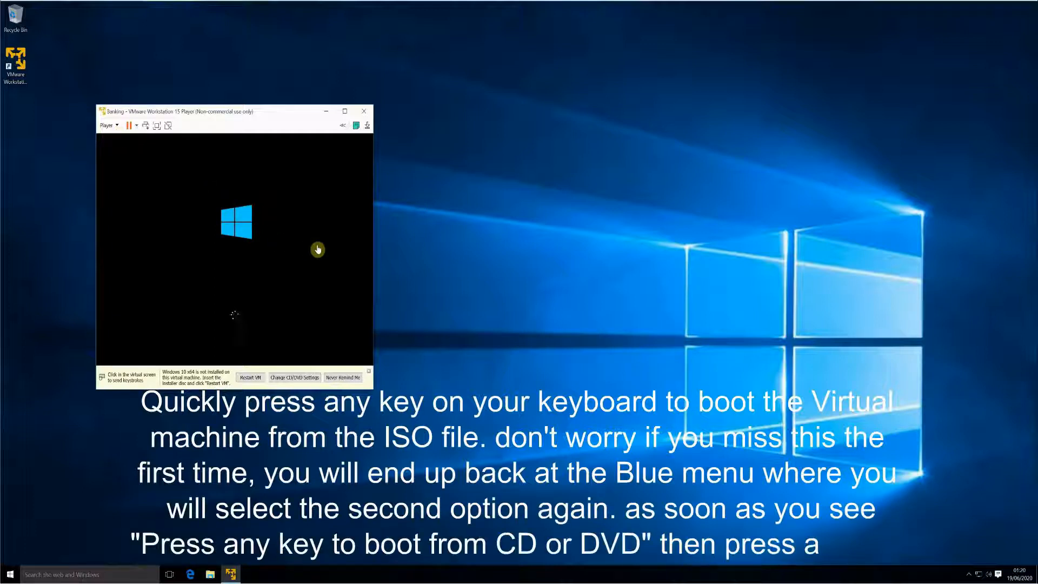
left_click(255, 243)
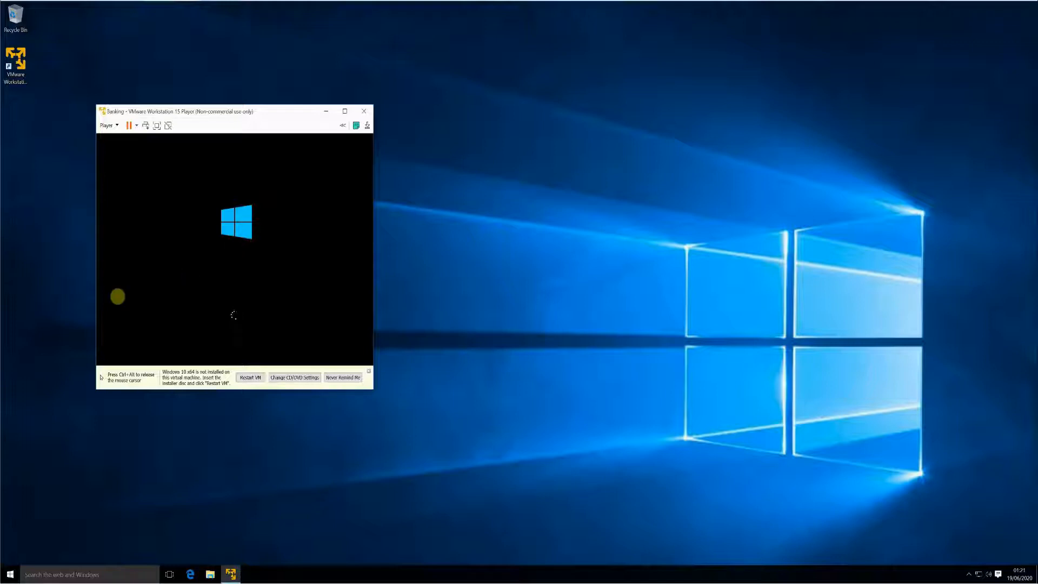
key("ctrl+alt")
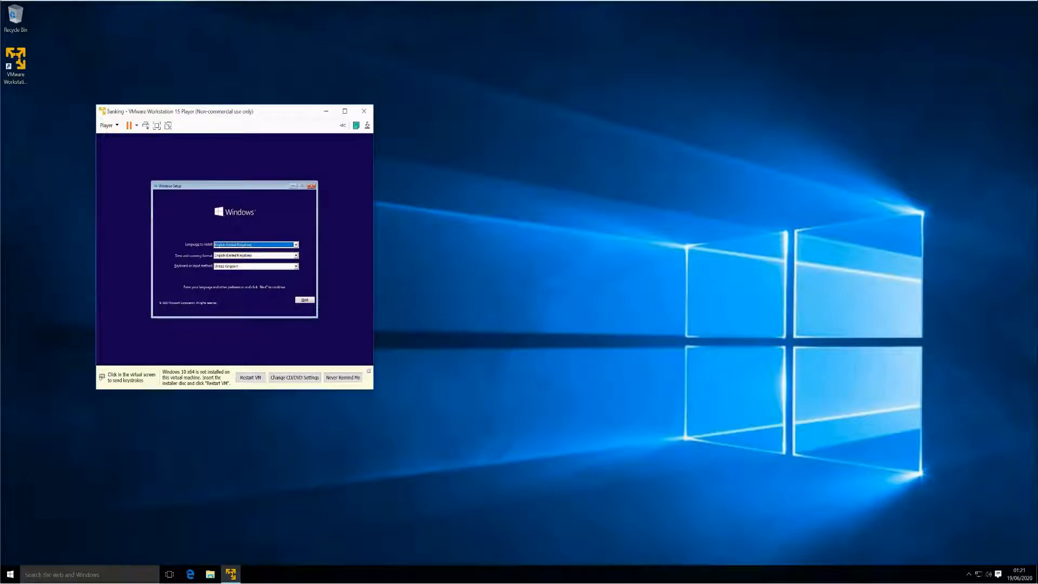
- Keep English (United Kingdom) language and format with United Kingdom keyboard, then begin installing Windows
left_click(276, 250)
left_click(278, 248)
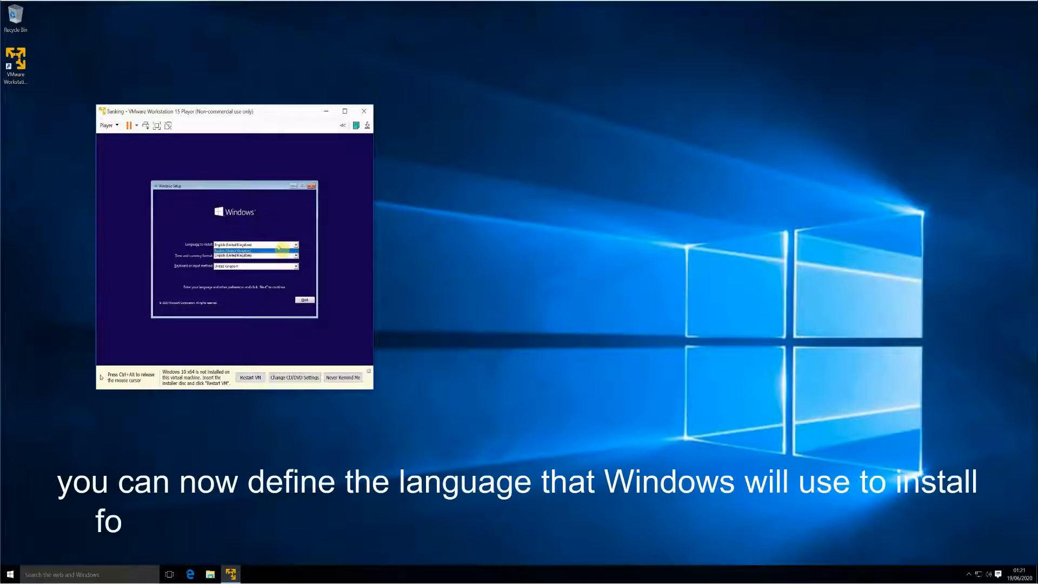
left_click(278, 251)
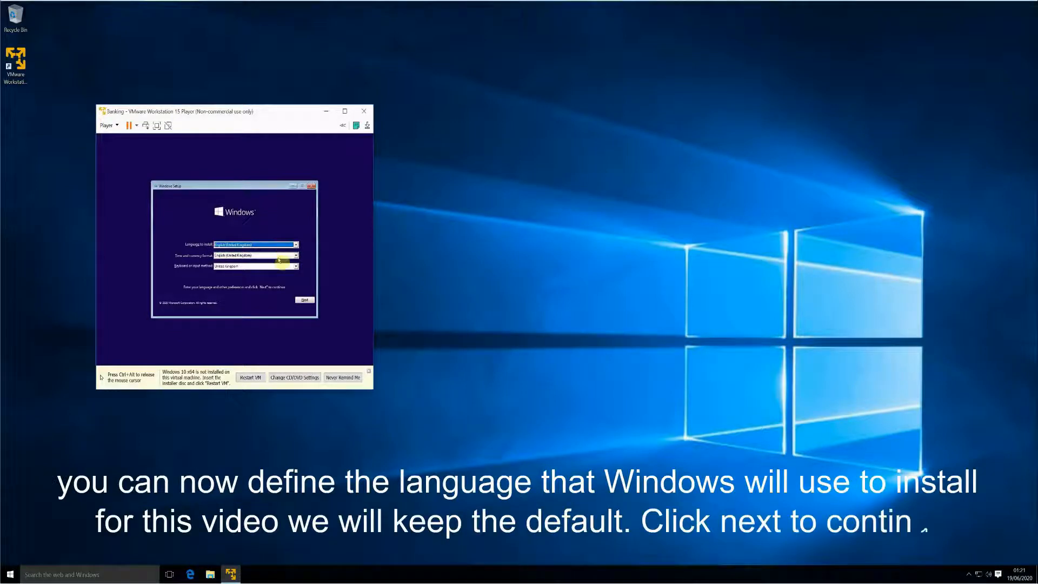
left_click(278, 258)
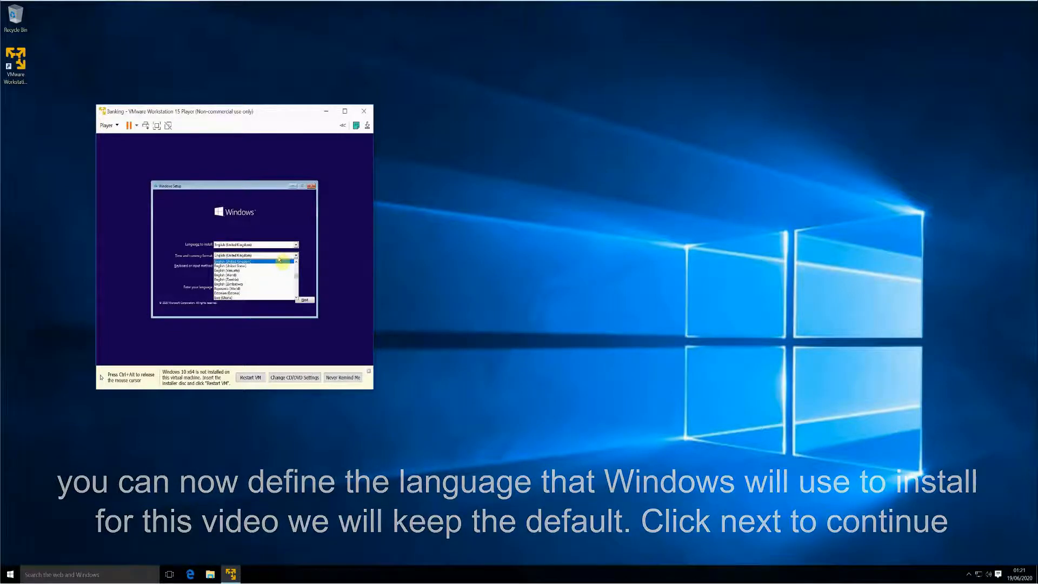
left_click(279, 260)
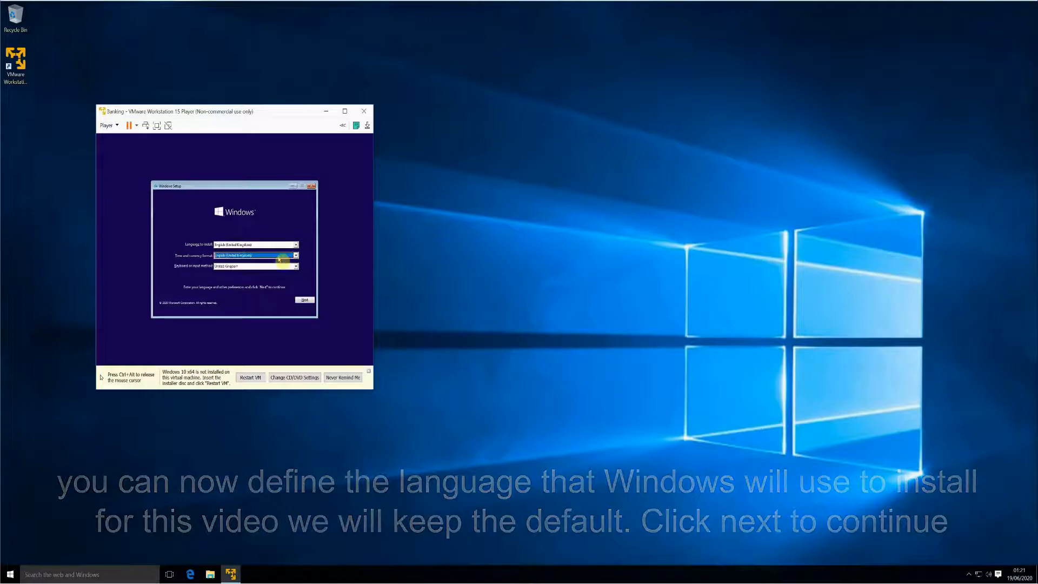
left_click(280, 266)
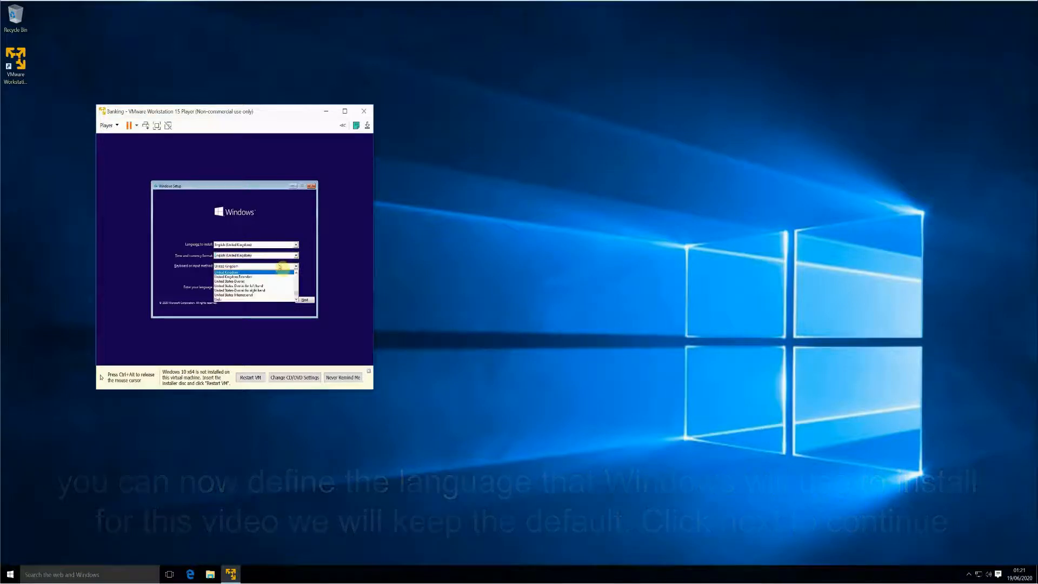
left_click(280, 267)
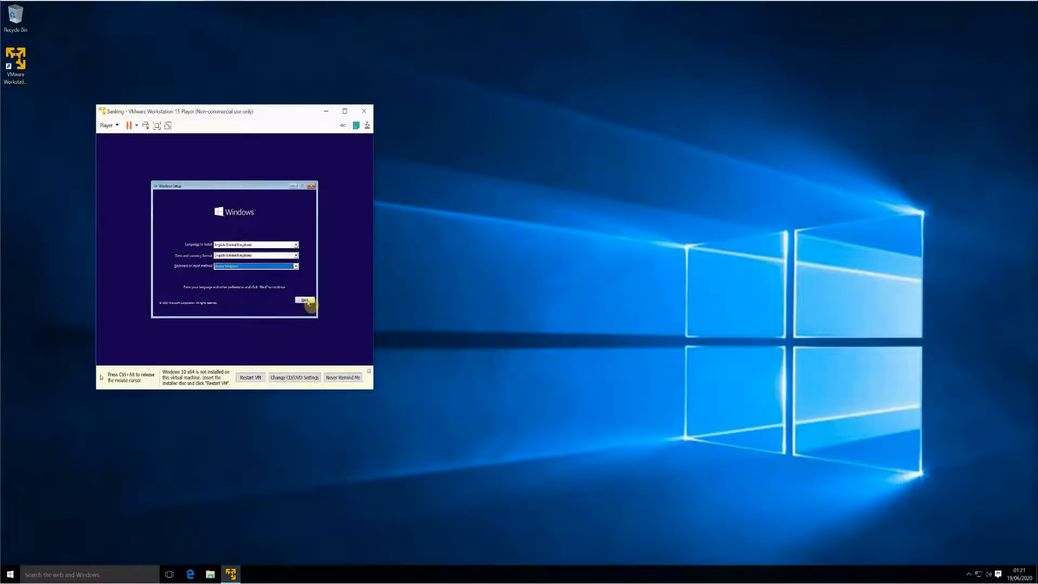
left_click(306, 300)
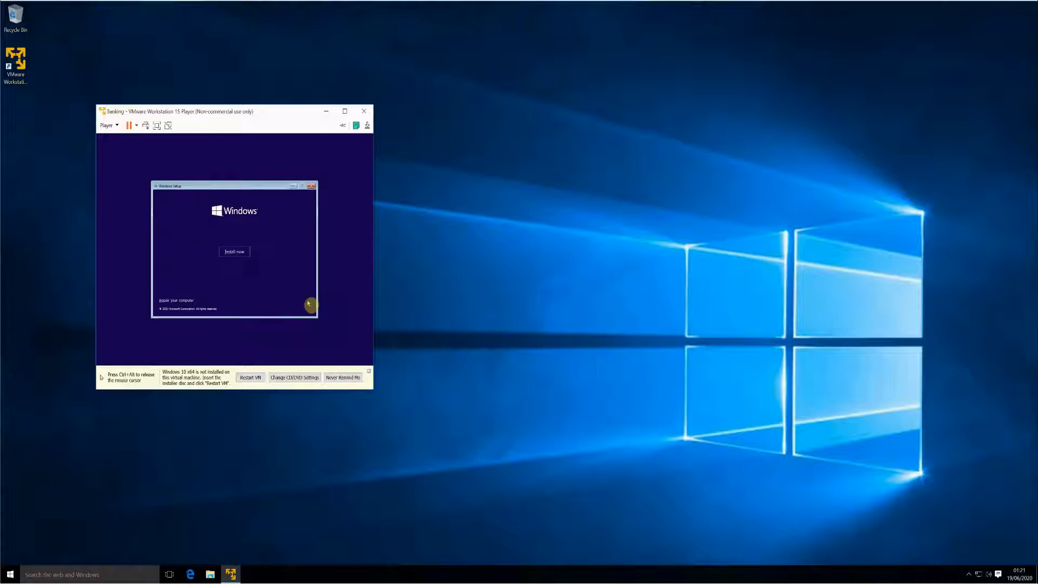
left_click(233, 253)
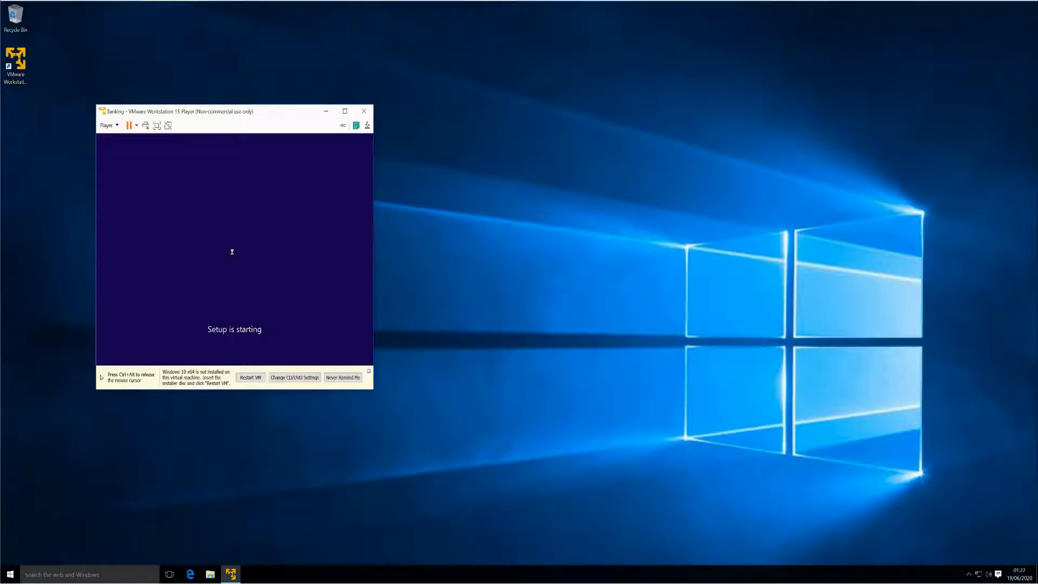
- Skip the product key and choose the Windows 10 Home edition
key("ctrl+alt")
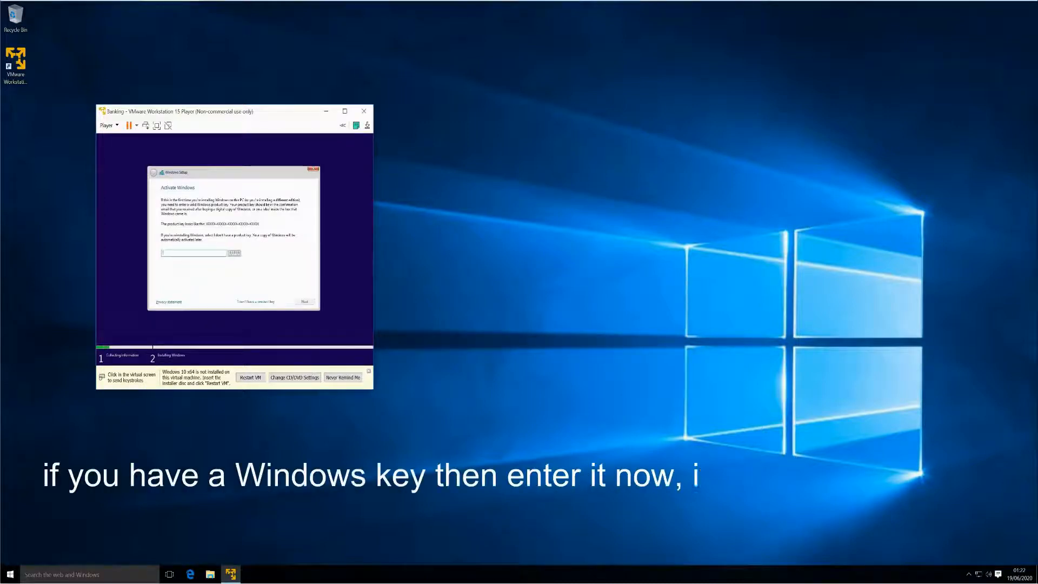
left_click(120, 220)
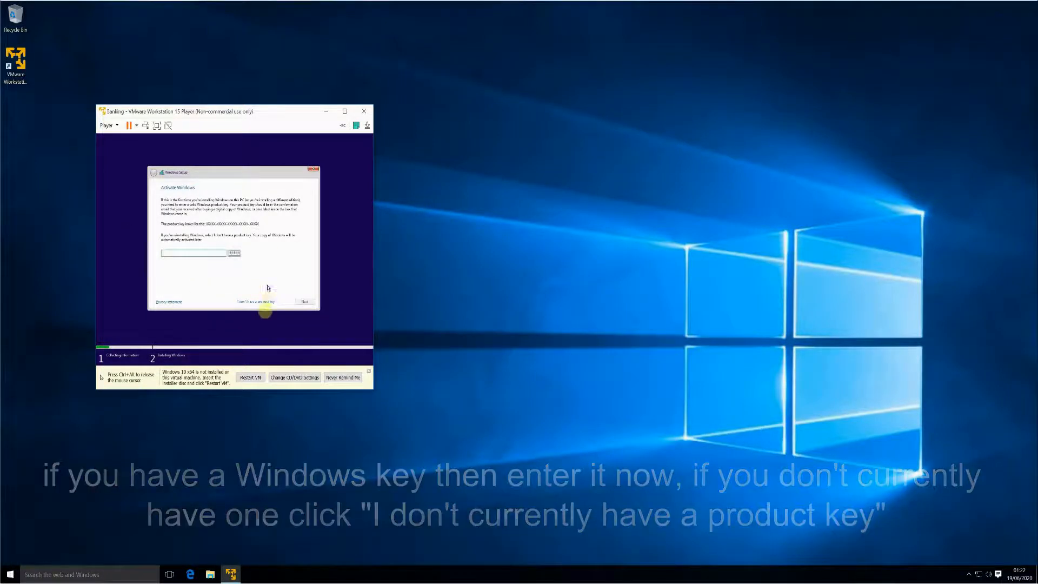
left_click(263, 301)
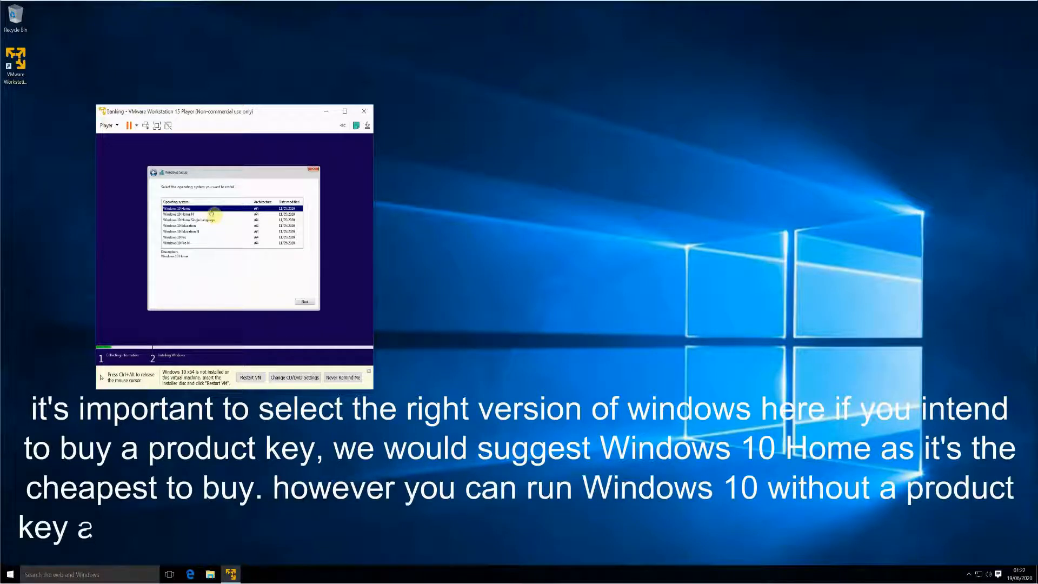
left_click(189, 238)
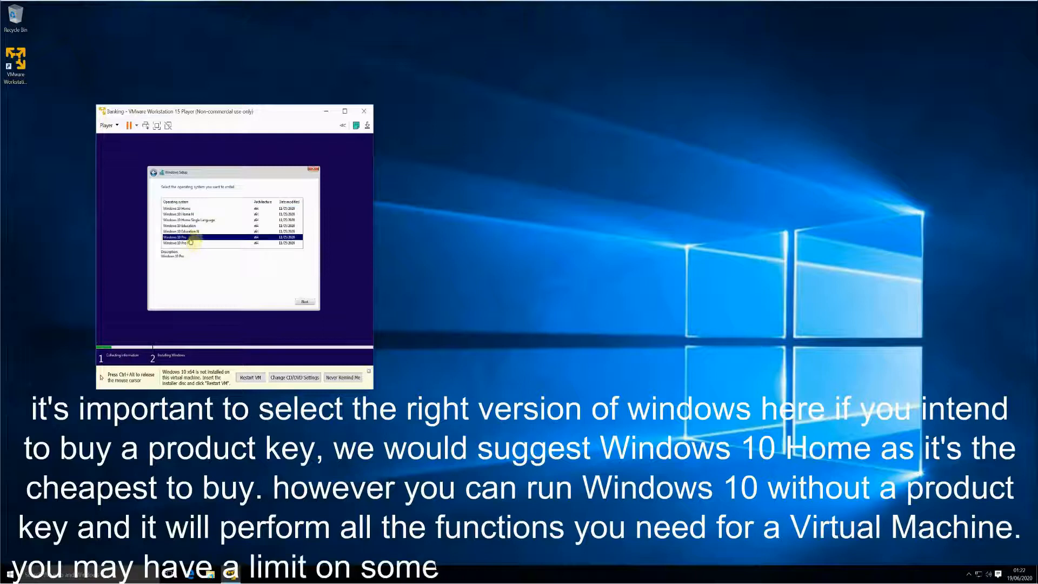
left_click(191, 209)
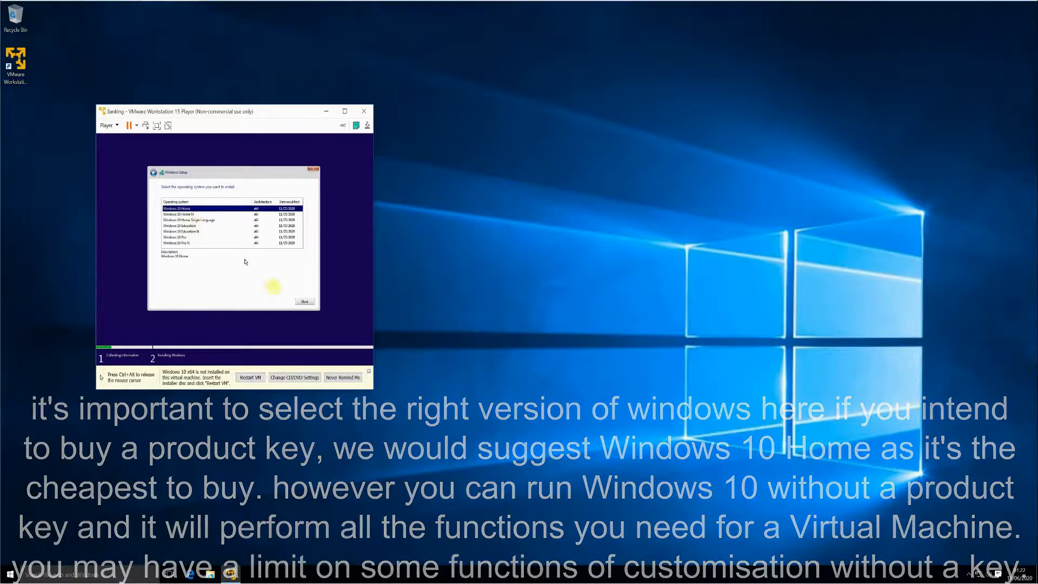
left_click(305, 302)
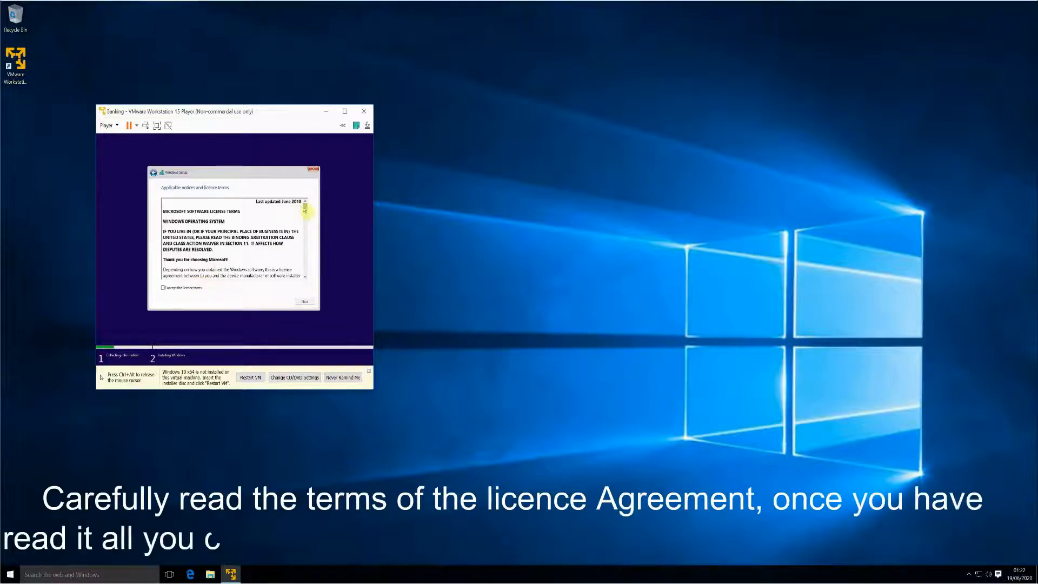
- Accept the licence terms and choose Custom: Install Windows only (advanced)
left_click_drag(306, 210, 305, 271)
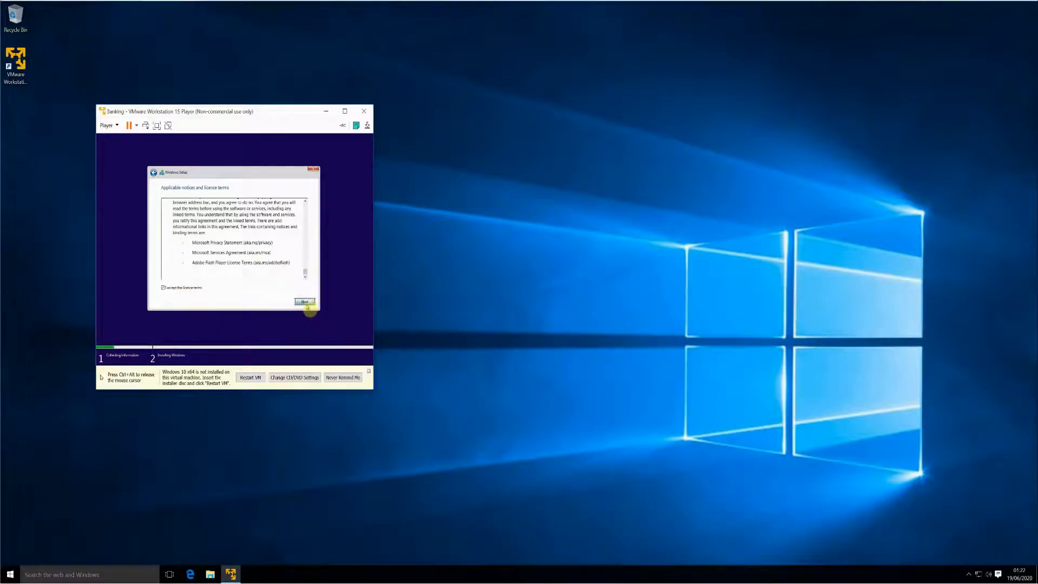
left_click(305, 302)
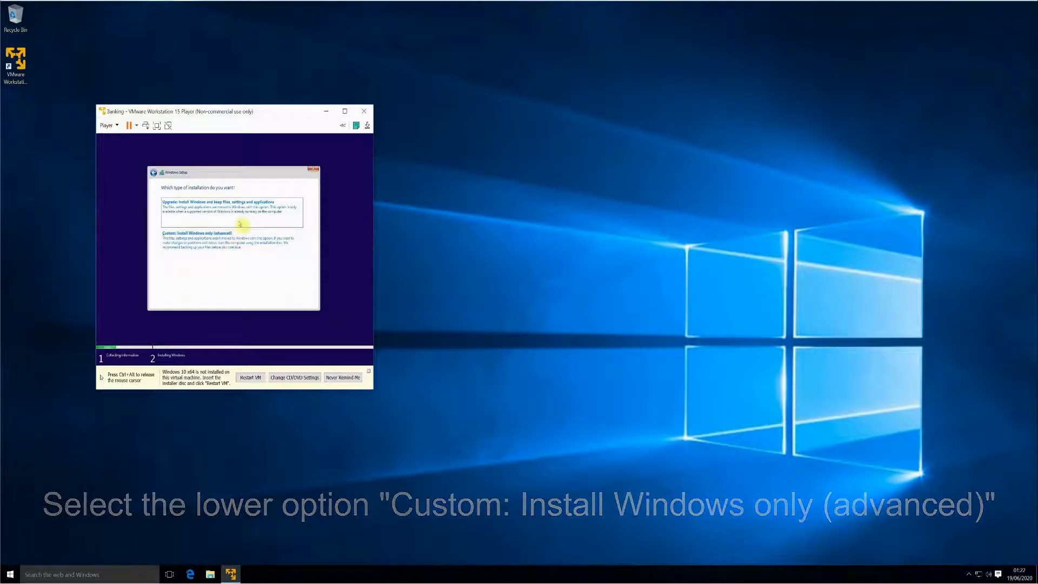
left_click(239, 247)
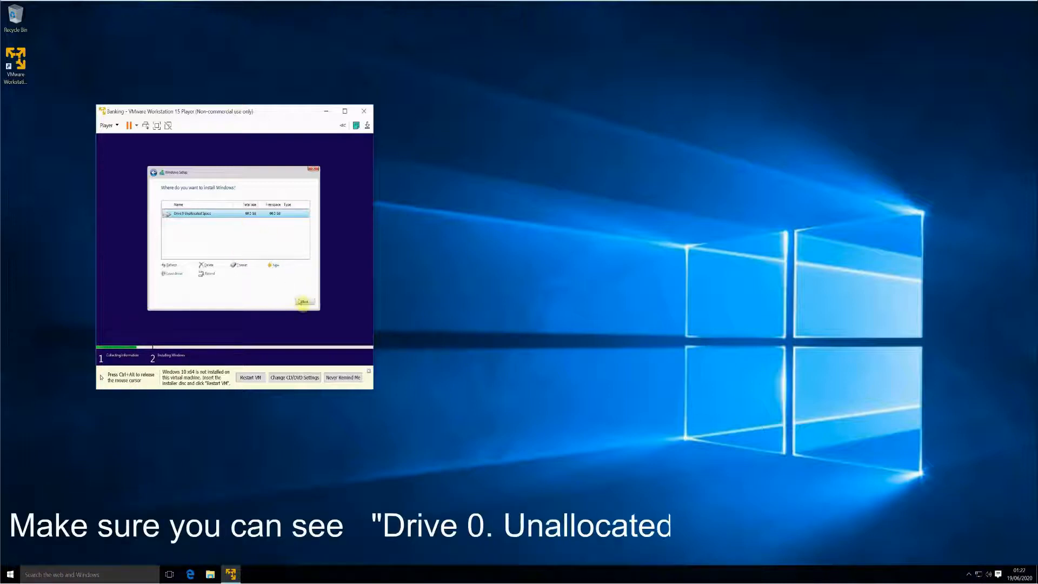
- Install Windows on Drive 0's unallocated space, releasing the mouse while files copy
left_click(303, 302)
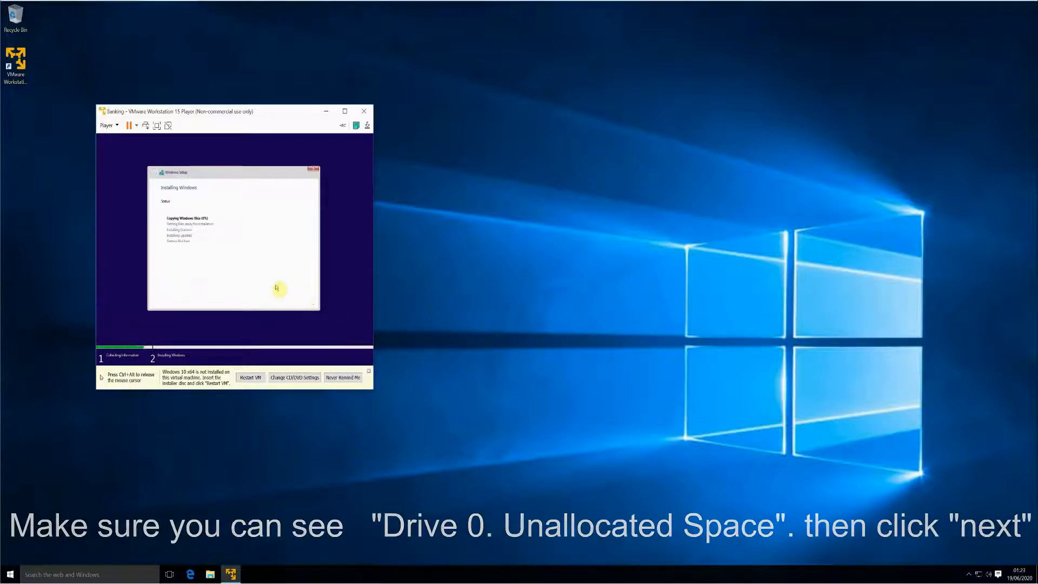
key("ctrl+alt")
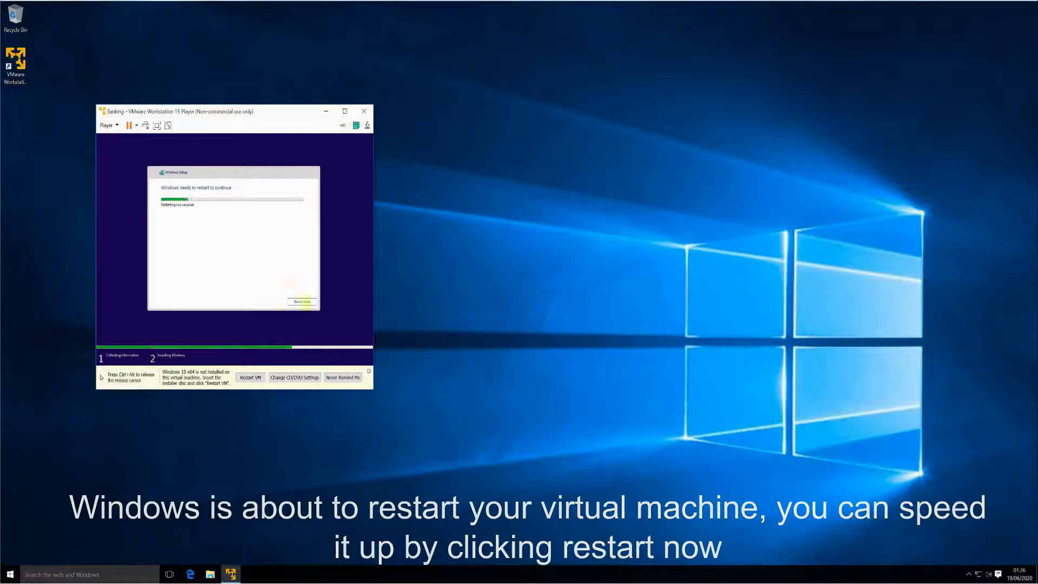
- Restart the Banking VM immediately from the Windows Setup restart prompt
left_click(315, 307)
left_click(311, 303)
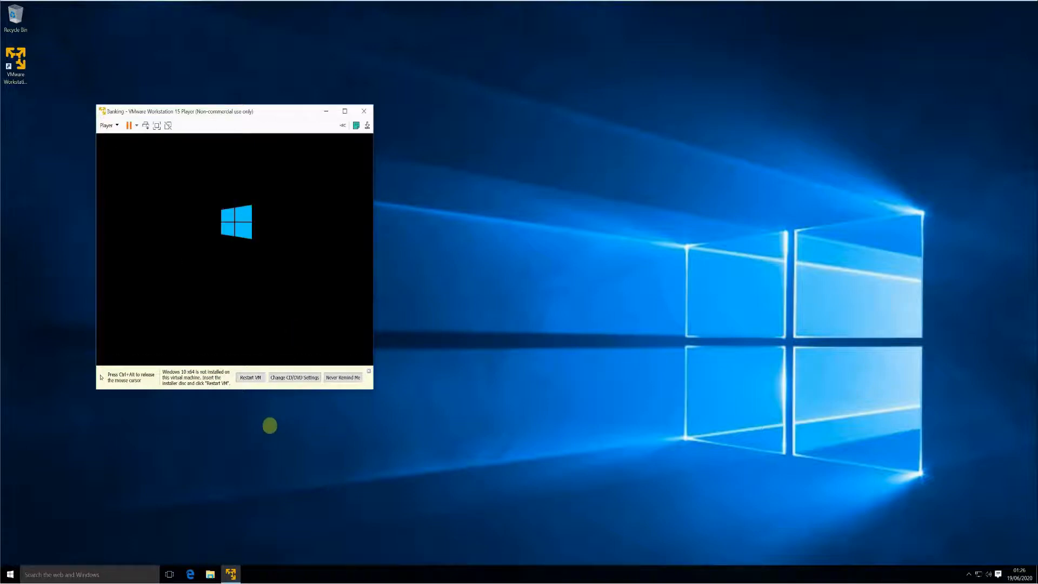
- Release the mouse to the host while the VM boots to the region page
key("ctrl+alt")
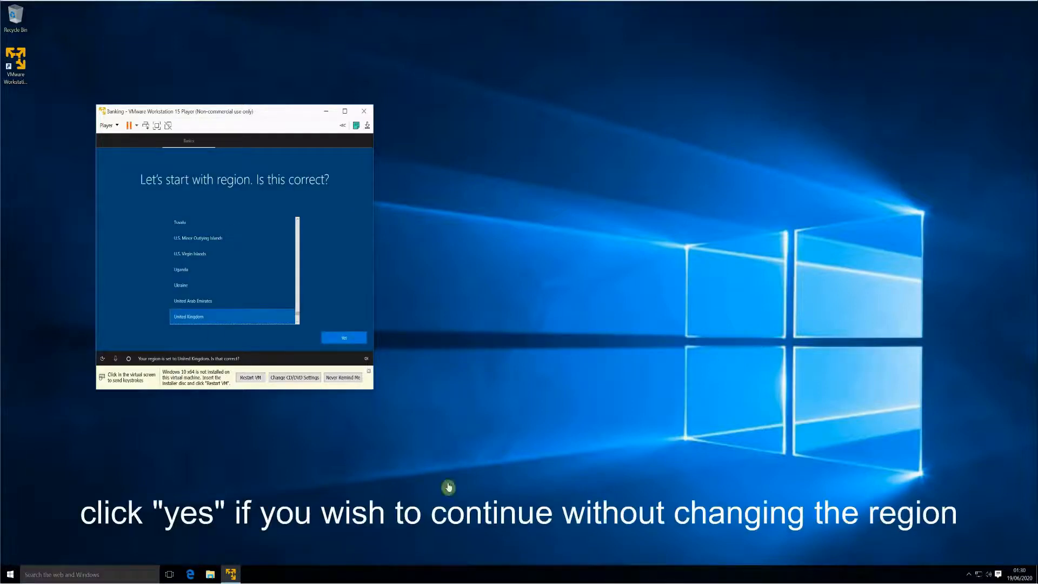
- Confirm United Kingdom as region and keyboard layout, skipping a second layout
left_click(227, 321)
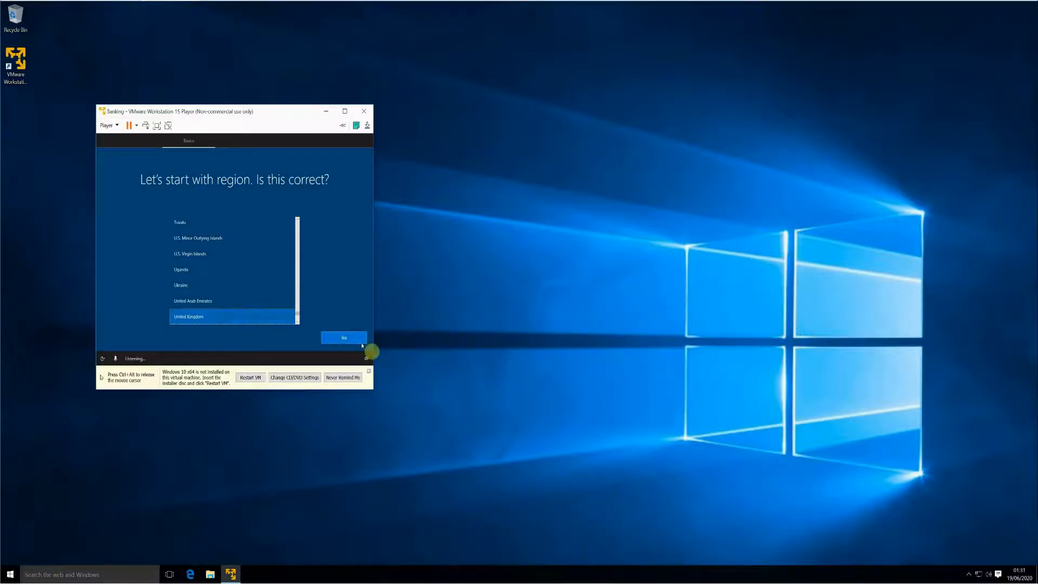
left_click(345, 338)
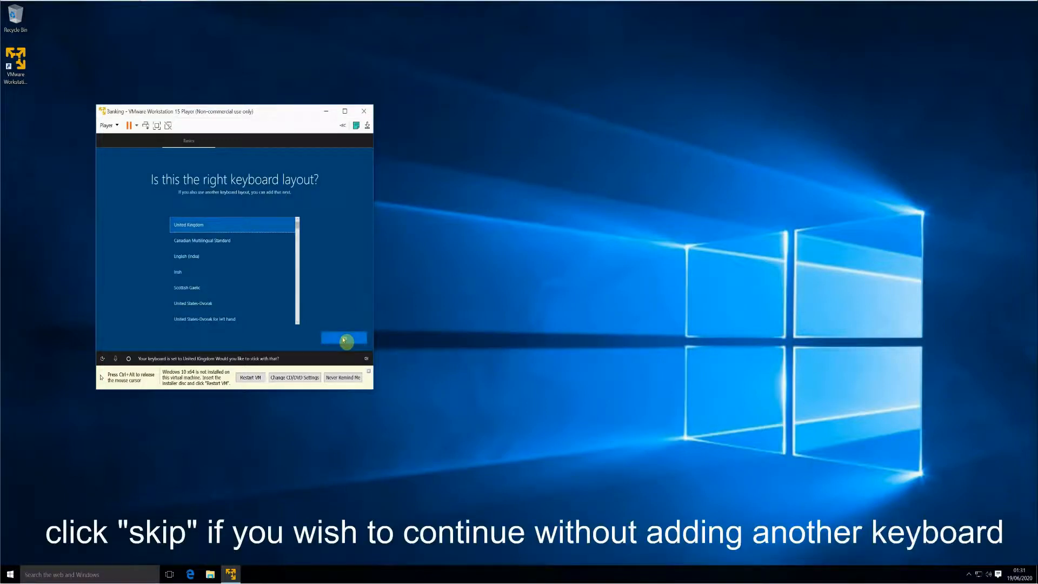
left_click(344, 339)
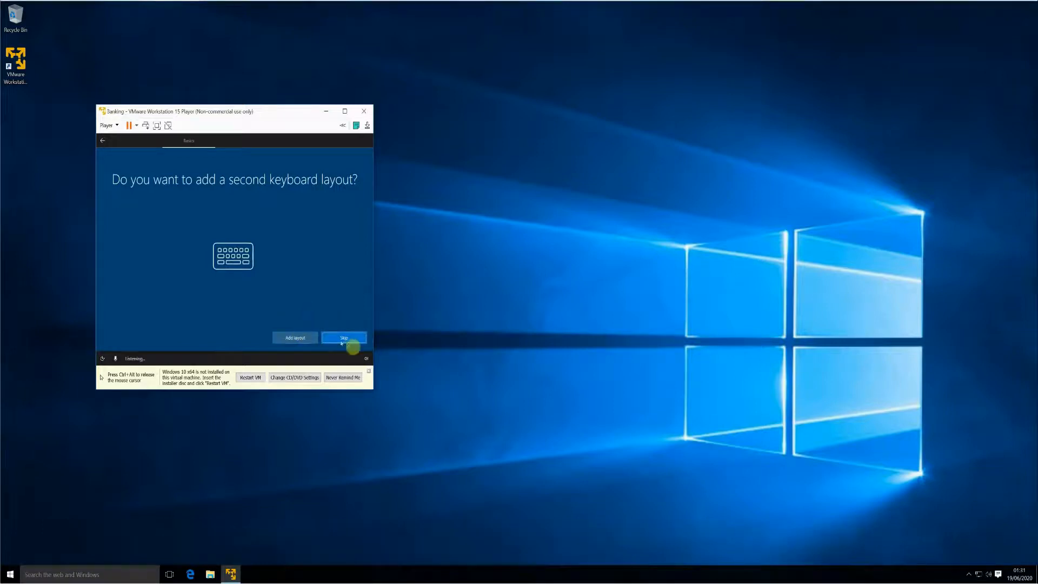
left_click(351, 343)
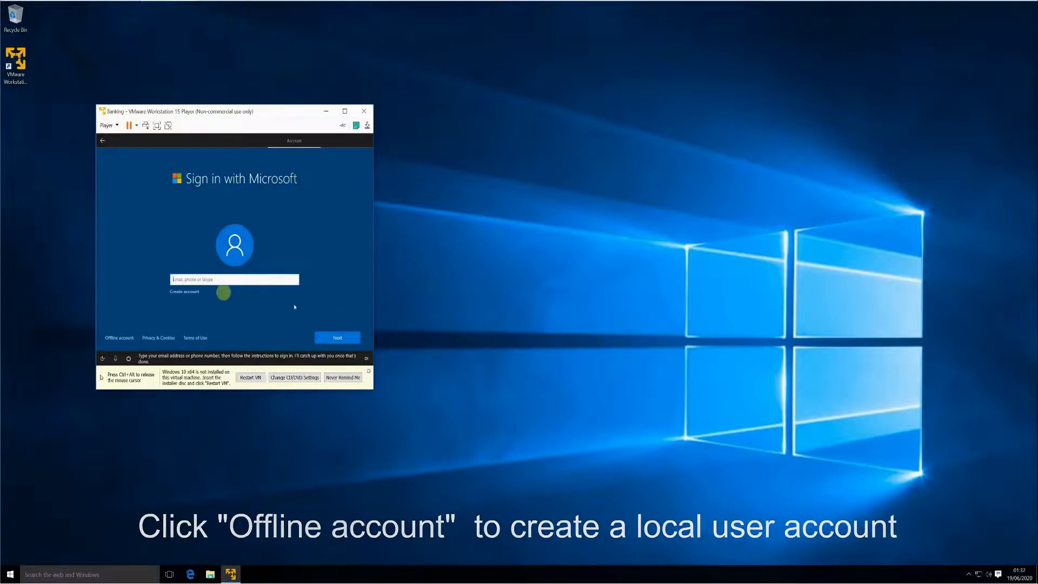
- Release the mouse until the Sign in with Microsoft page loads, then re-enter the VM
key("ctrl+alt")
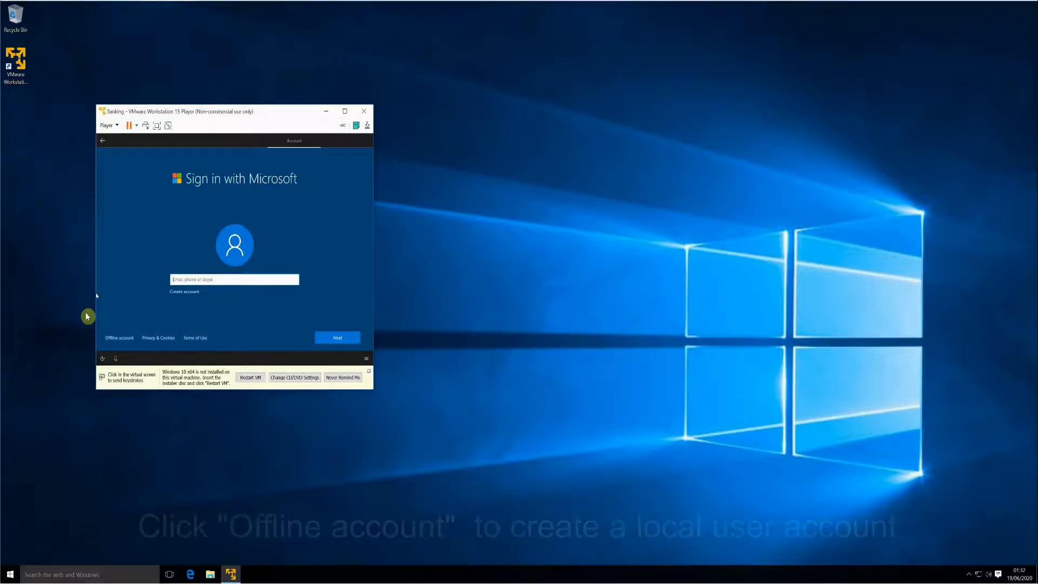
left_click(117, 332)
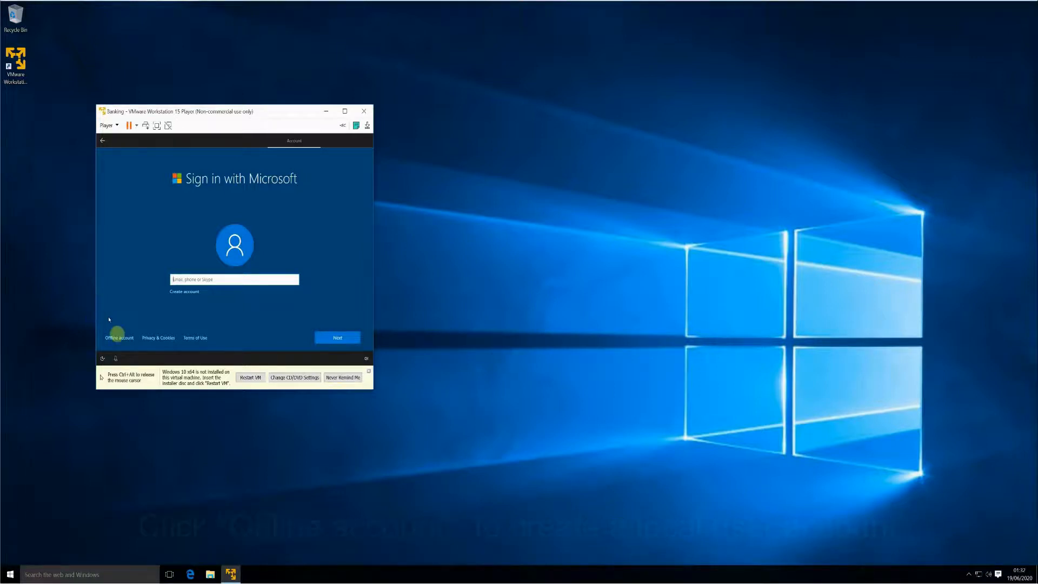
- Choose Offline account, then continue with Limited experience instead of a Microsoft account
left_click(129, 341)
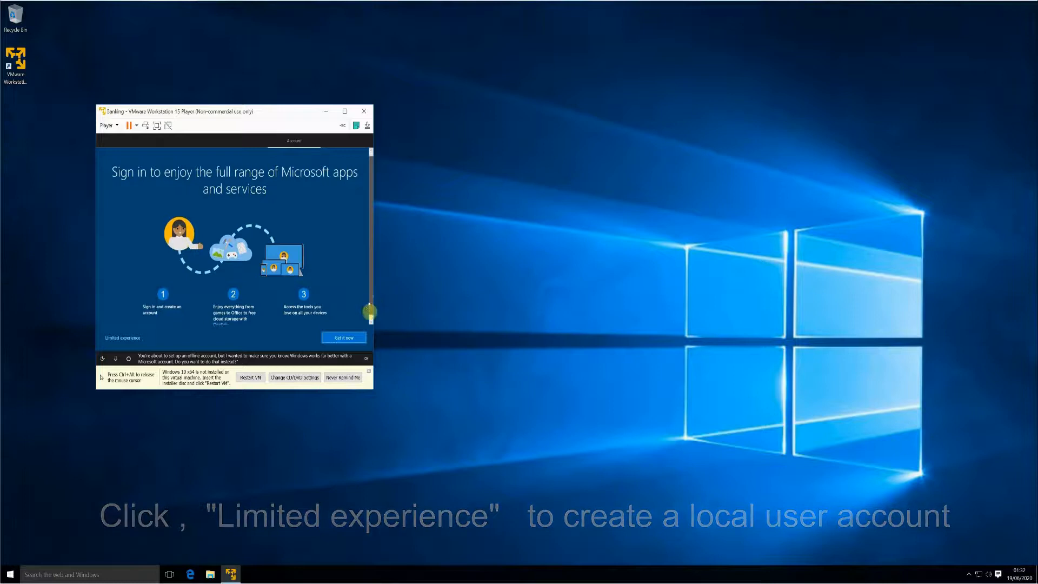
scroll(369, 312, "down", 1)
left_click_drag(369, 312, 377, 287)
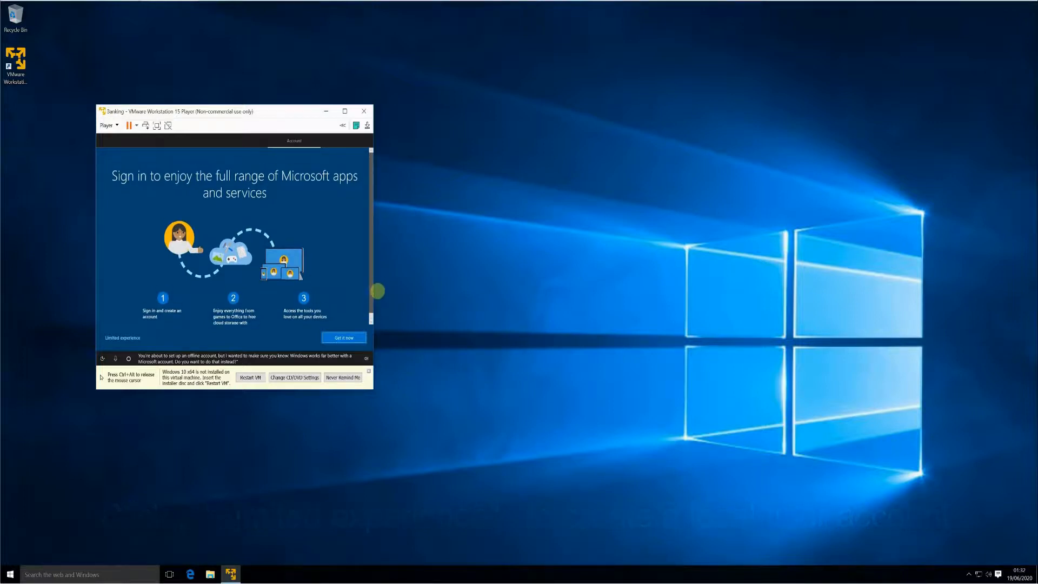
scroll(368, 306, "down", 1)
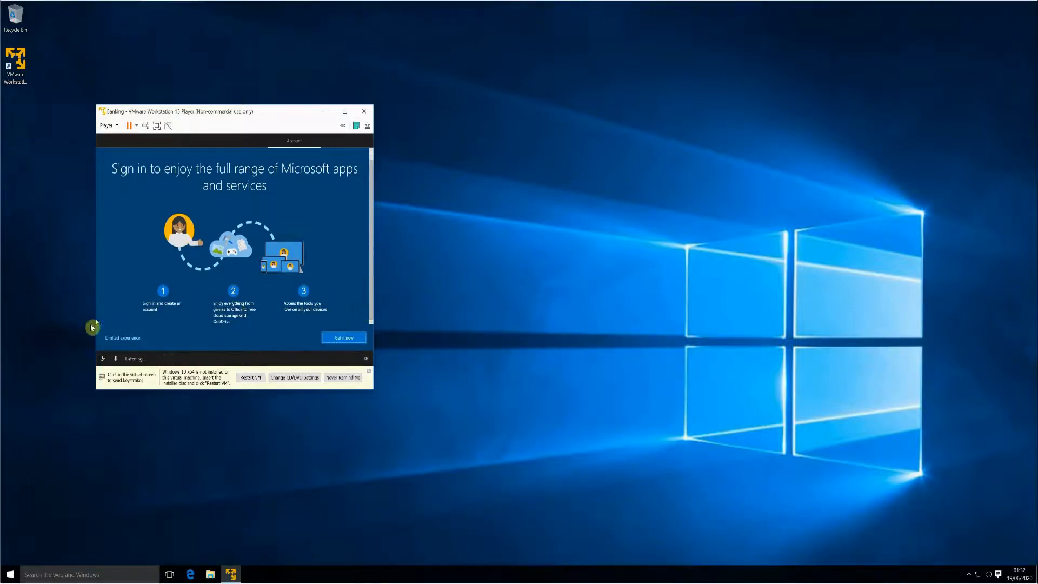
left_click(130, 339)
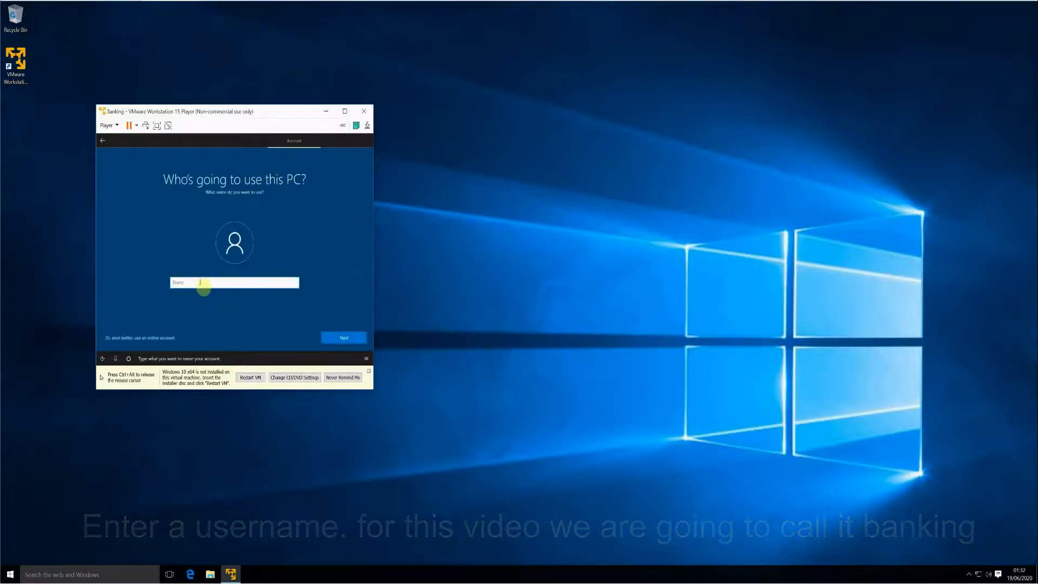
- Name the local account Banking and continue to the password page
left_click(200, 282)
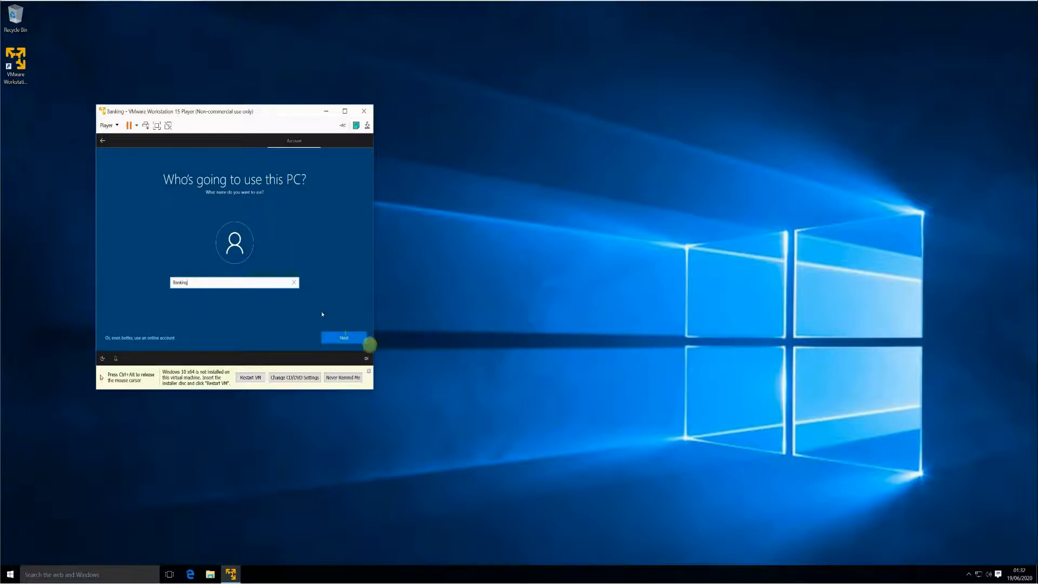
left_click(346, 337)
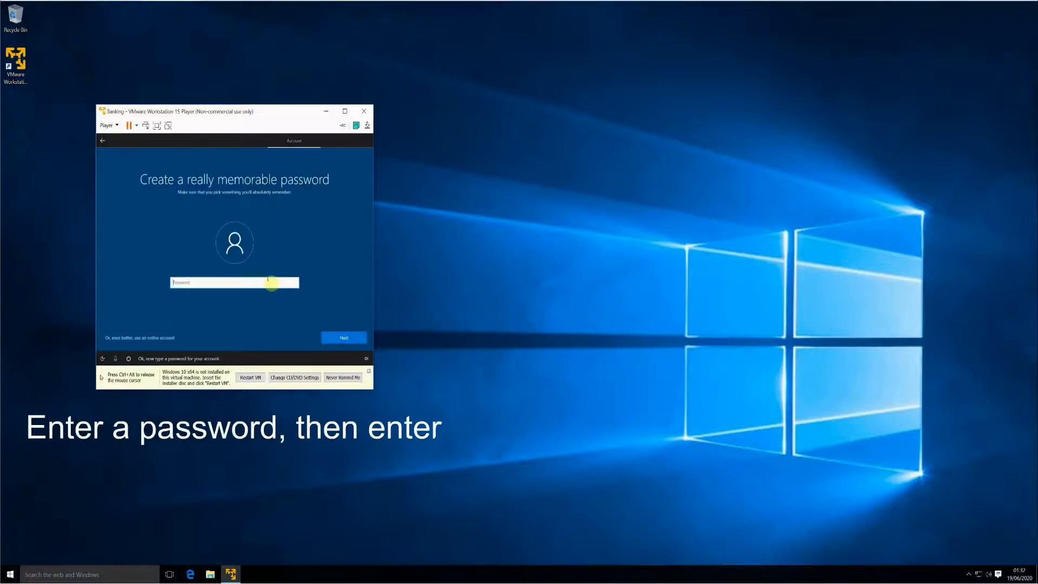
- Enter and confirm the account password, re-entering both after a mismatch
type("••••")
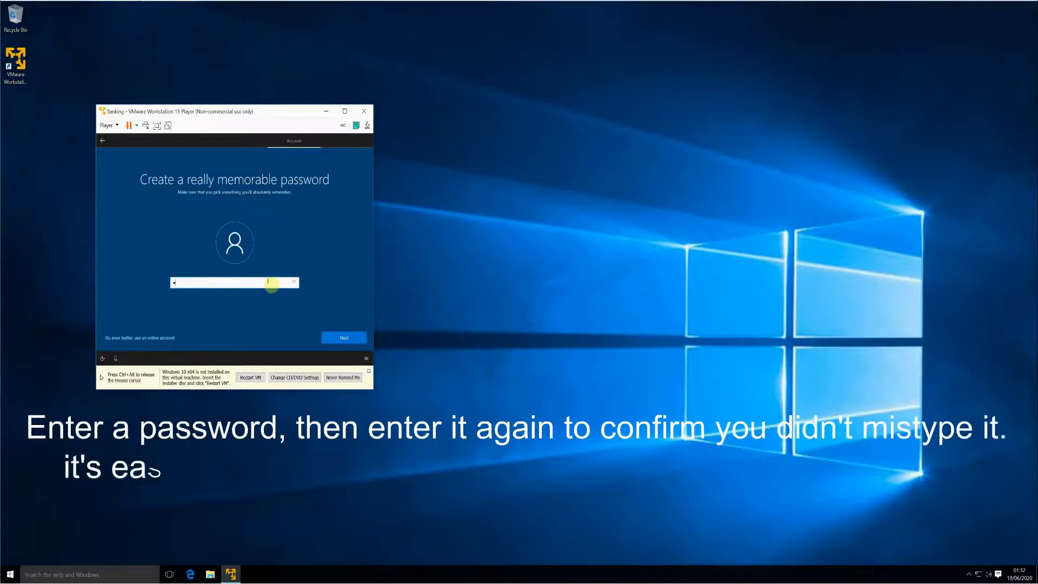
type("••••")
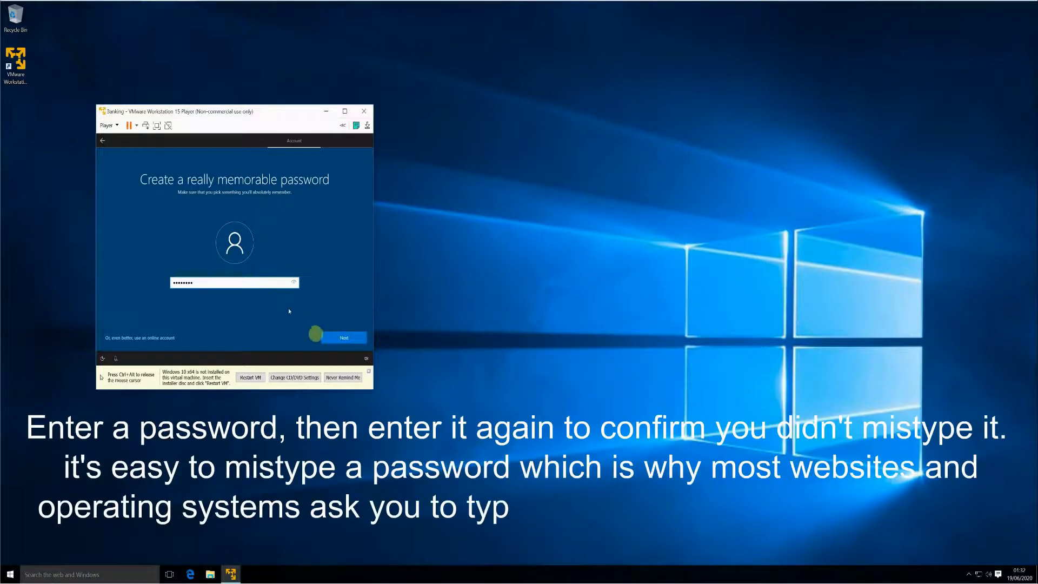
left_click(341, 339)
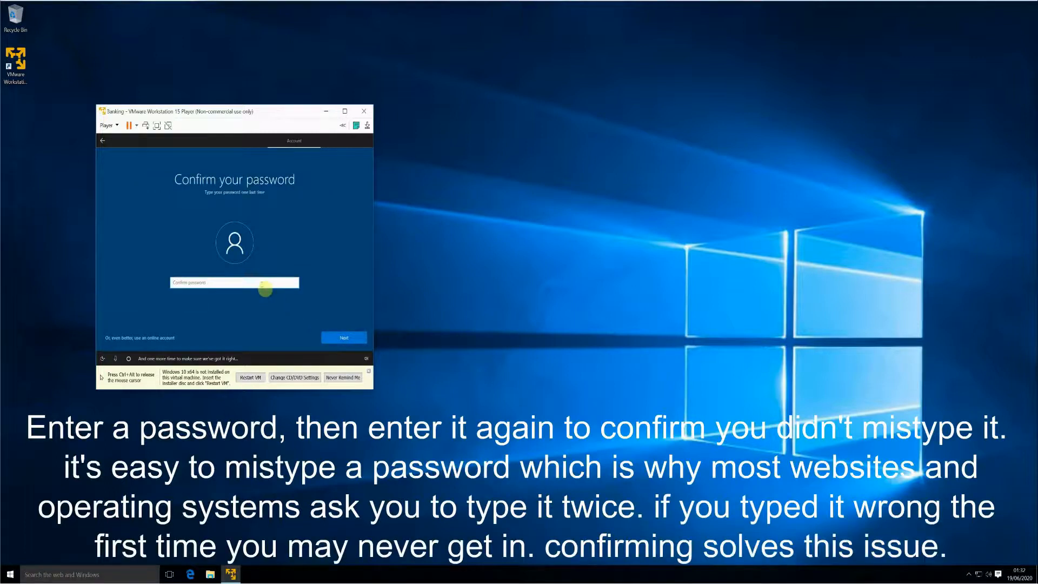
type("••••••")
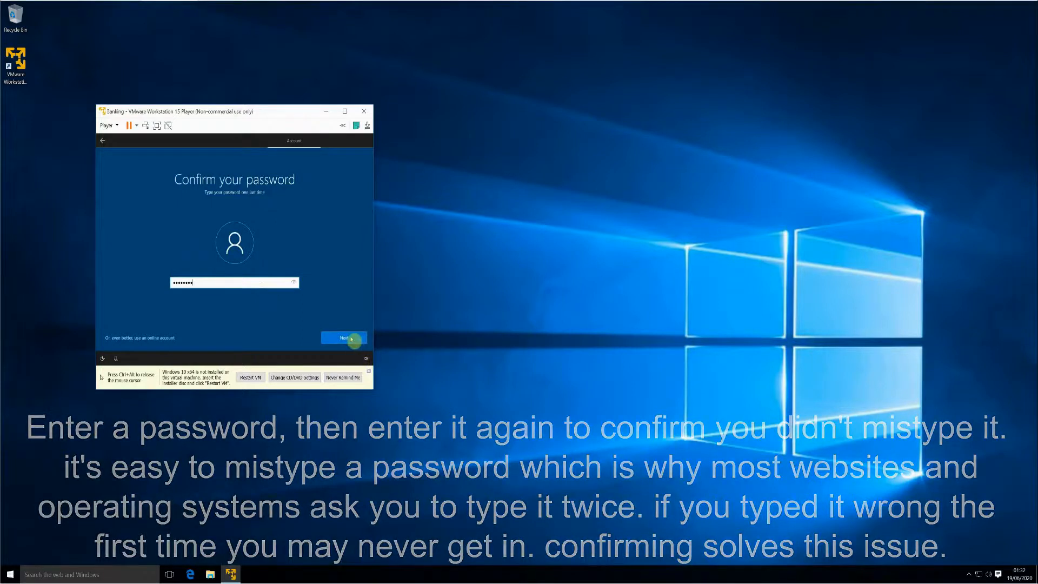
left_click(351, 338)
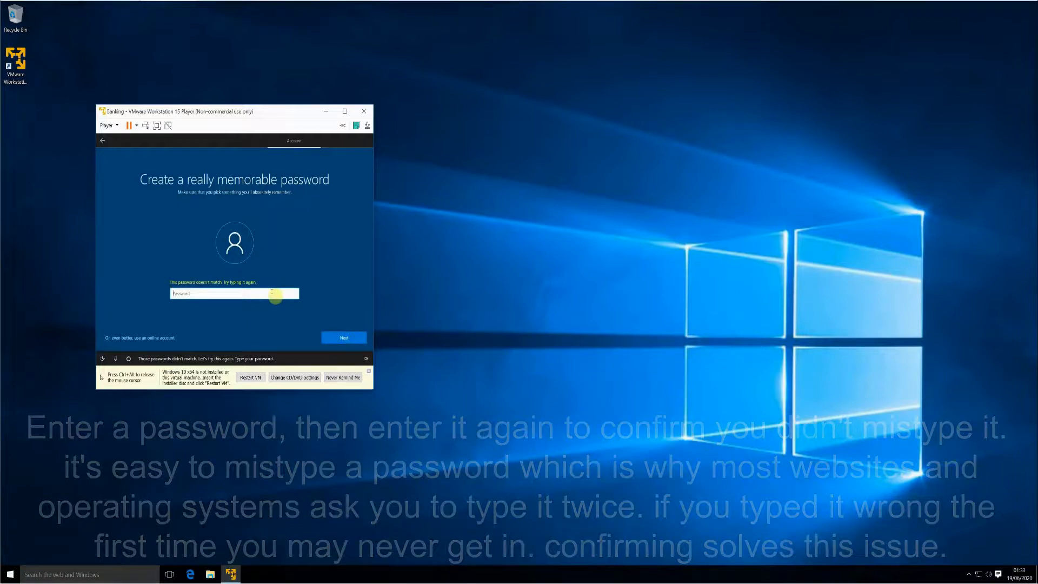
type("••")
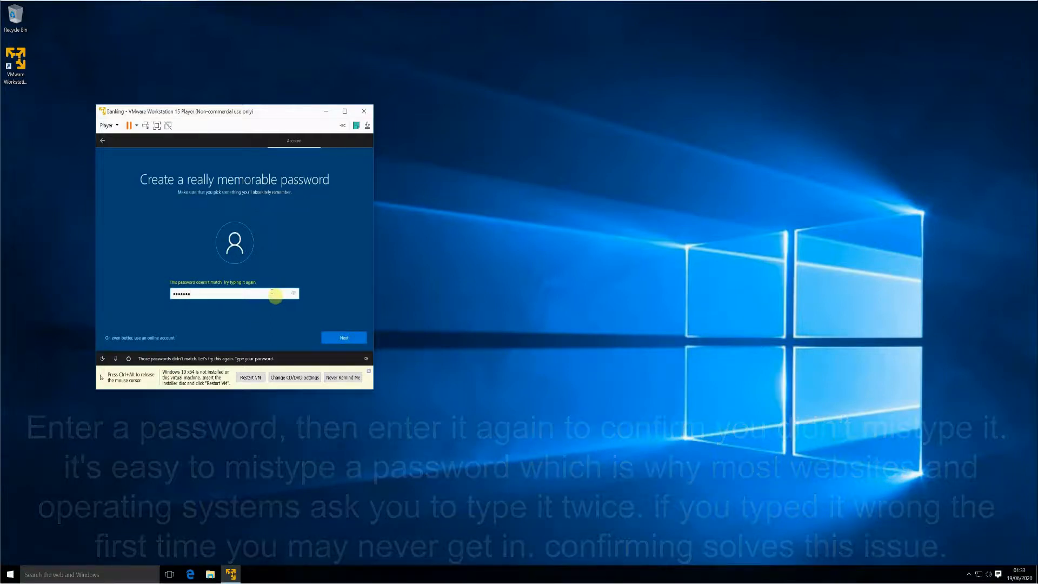
key("Return")
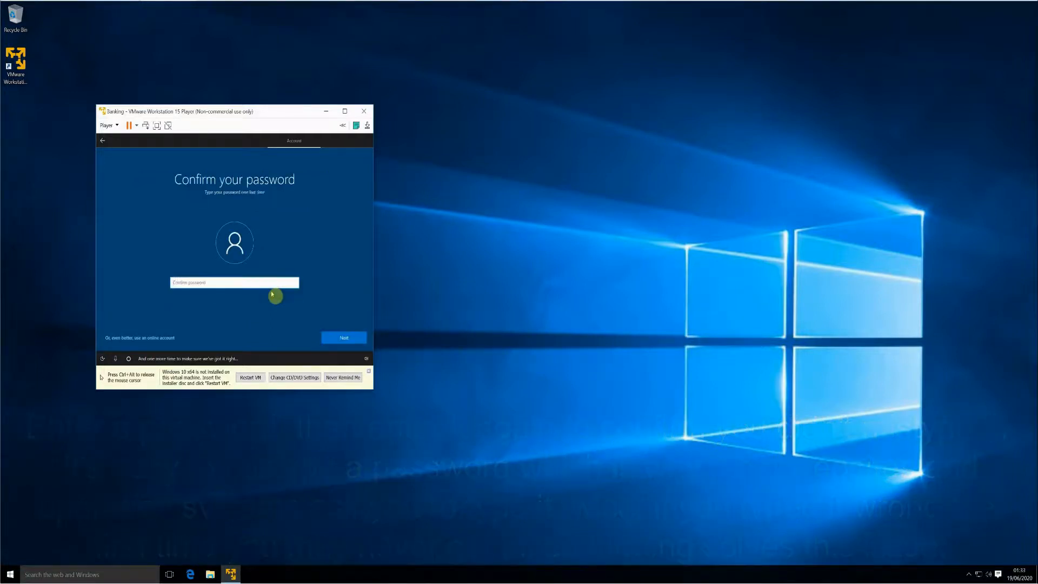
type("••••••••")
key("Return")
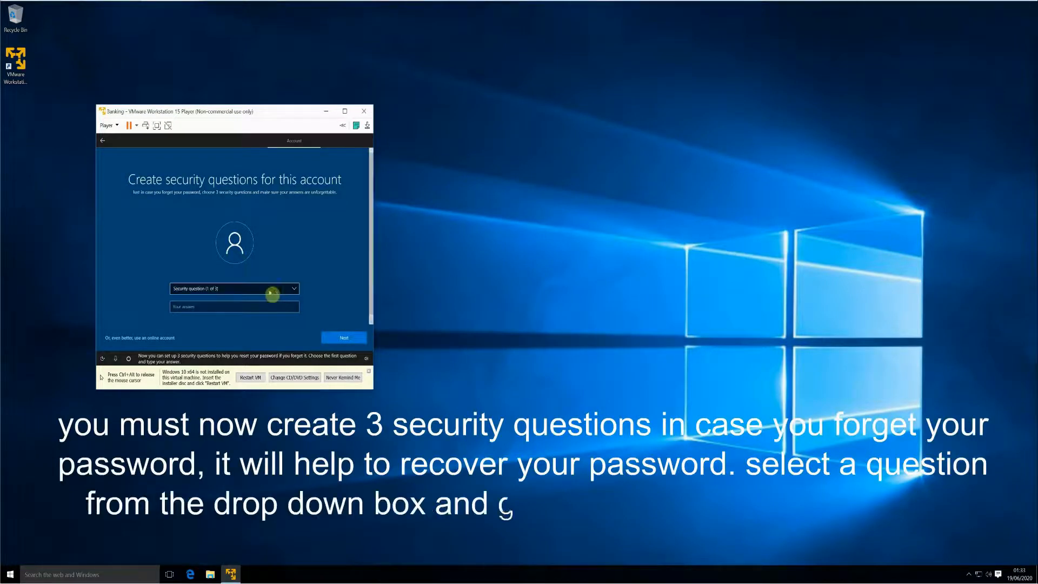
- Set 'What was your first pet's name?' as the first security question and answer it
left_click(263, 291)
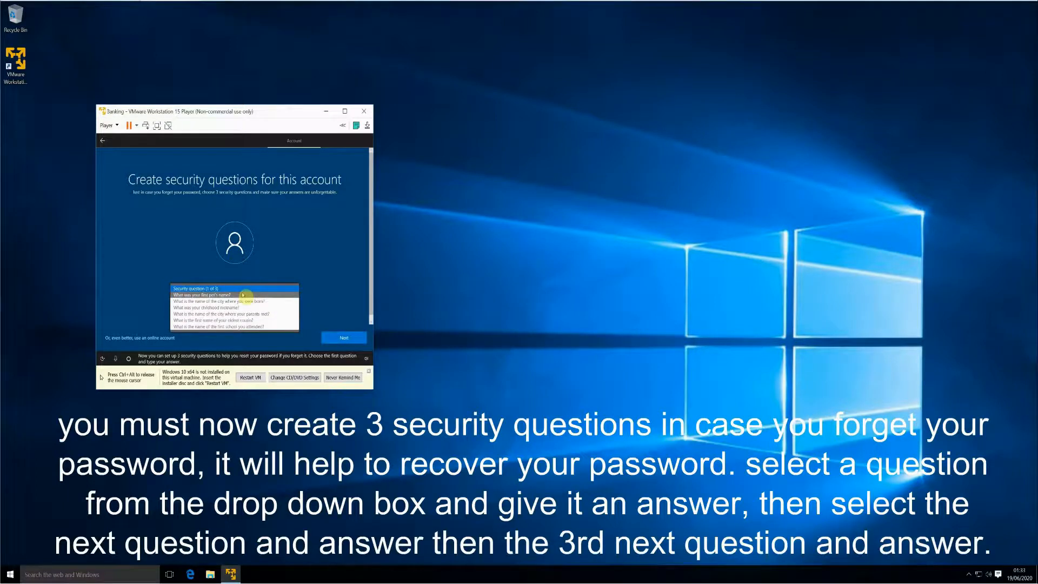
left_click(244, 295)
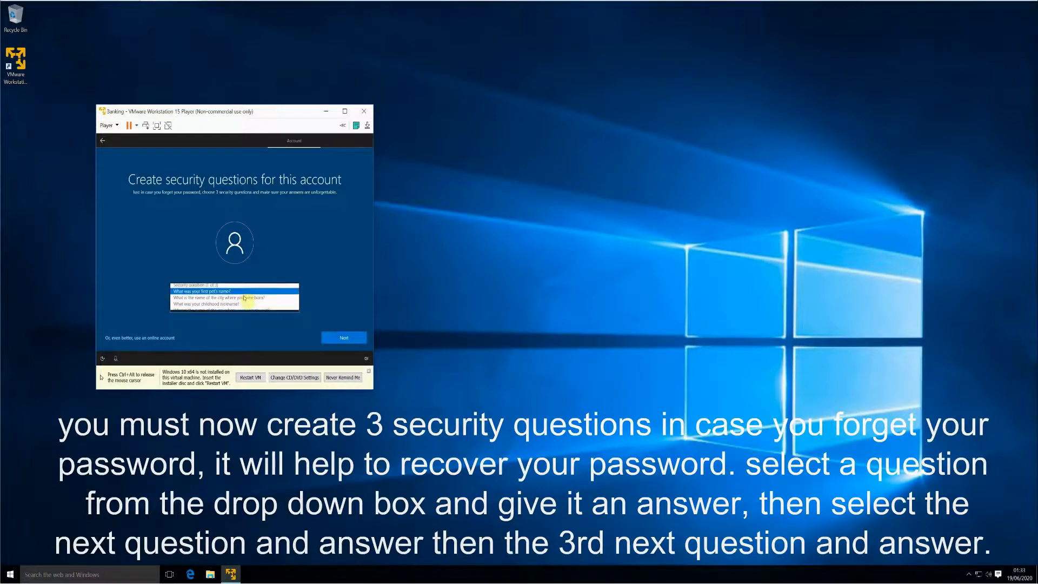
left_click(244, 307)
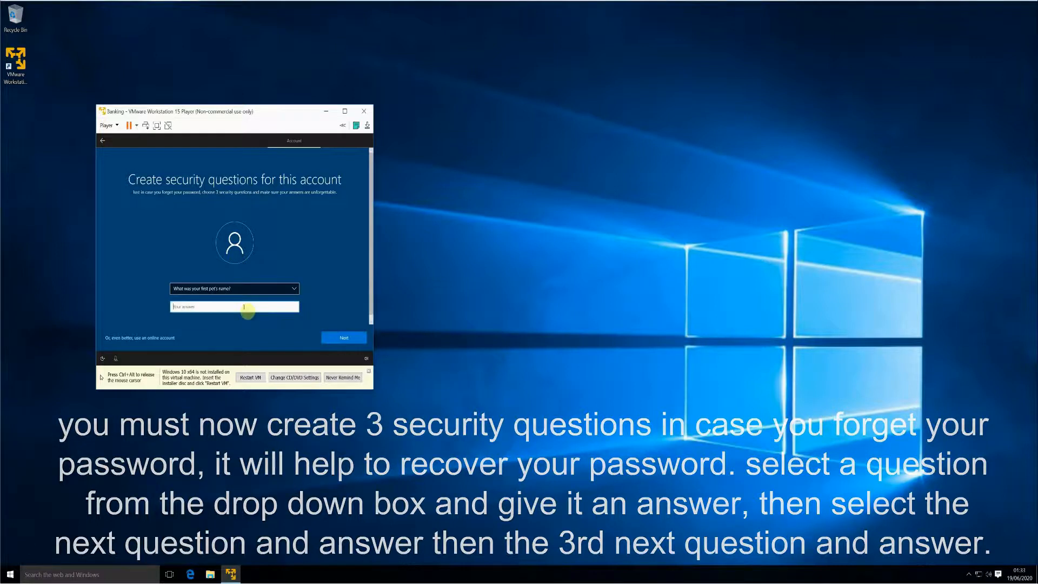
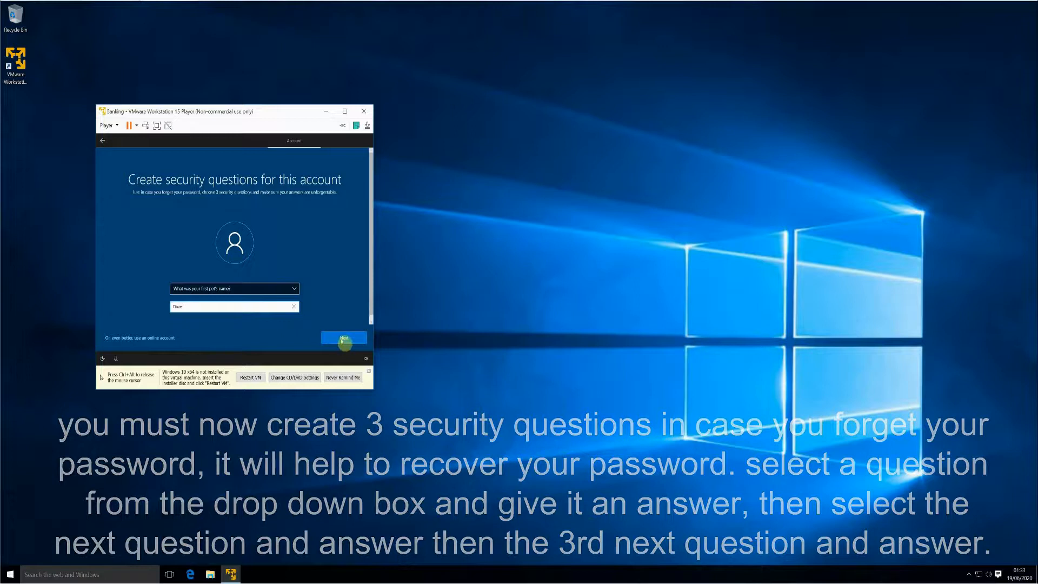
left_click(342, 341)
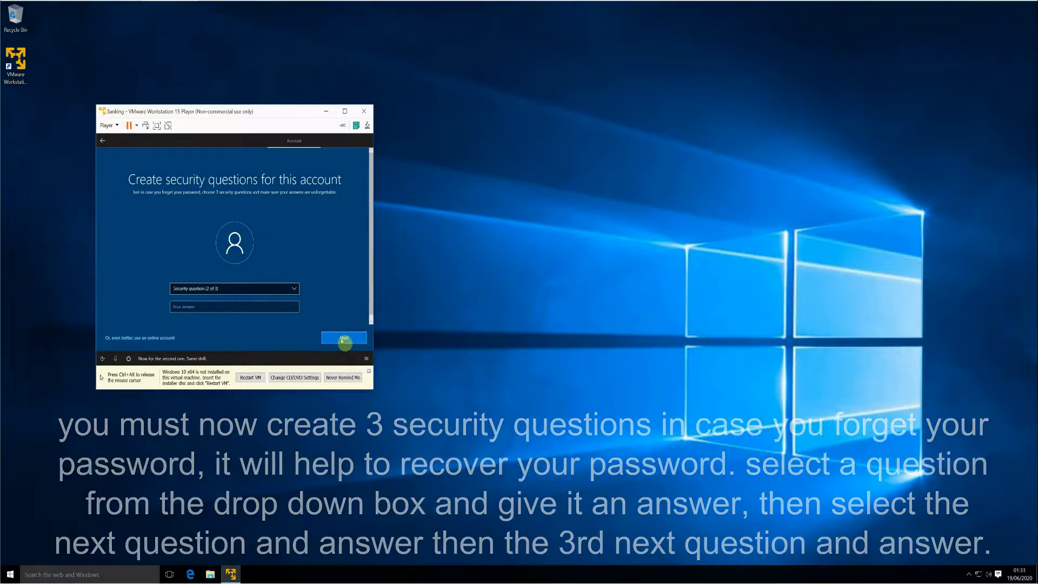
- Choose the birth-city question as the second security question and answer it
left_click(274, 292)
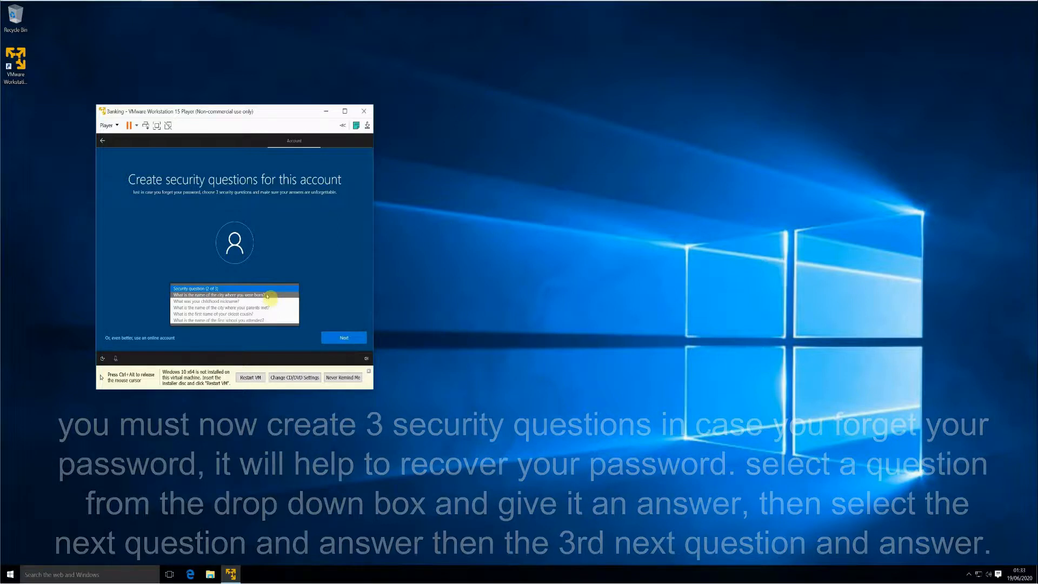
left_click(267, 296)
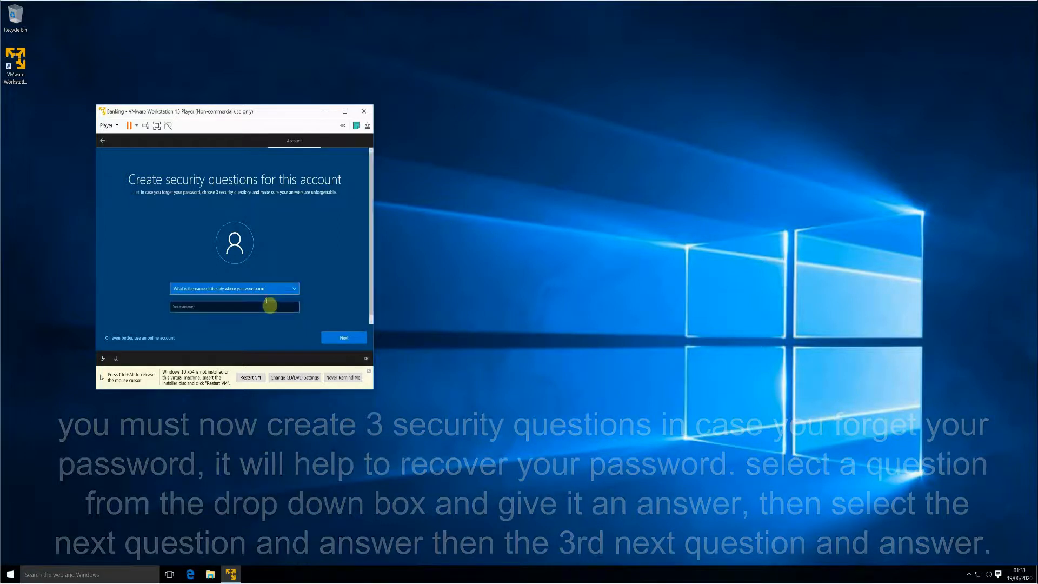
left_click(266, 306)
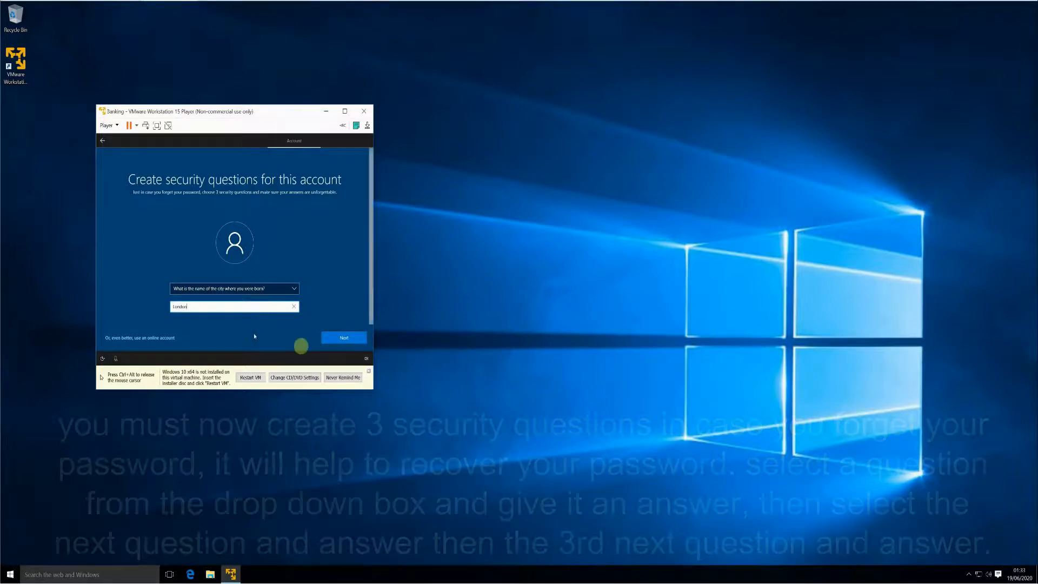
left_click(338, 341)
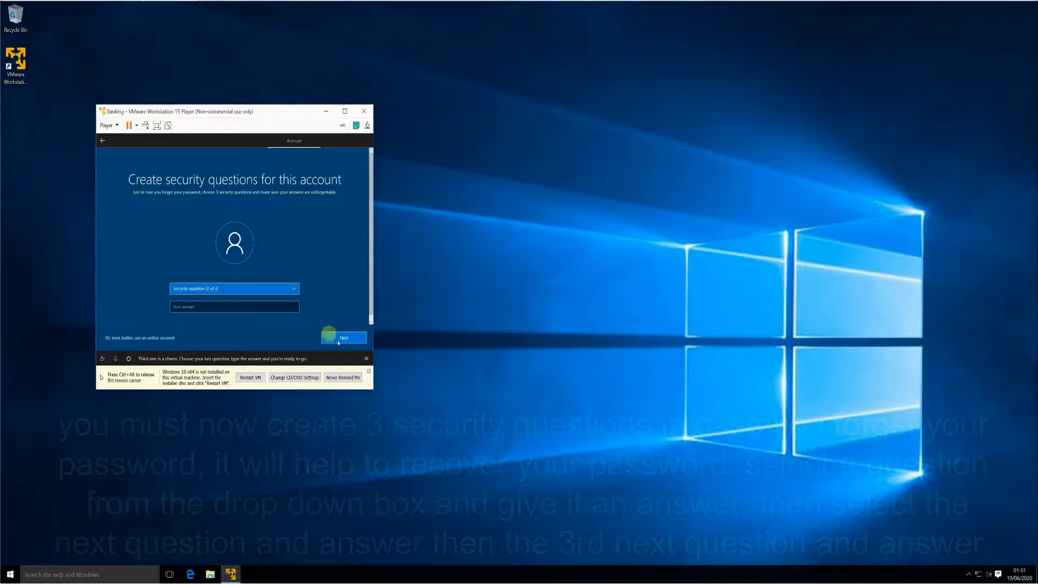
- Choose the oldest-cousin question as the third security question and answer it
left_click(295, 291)
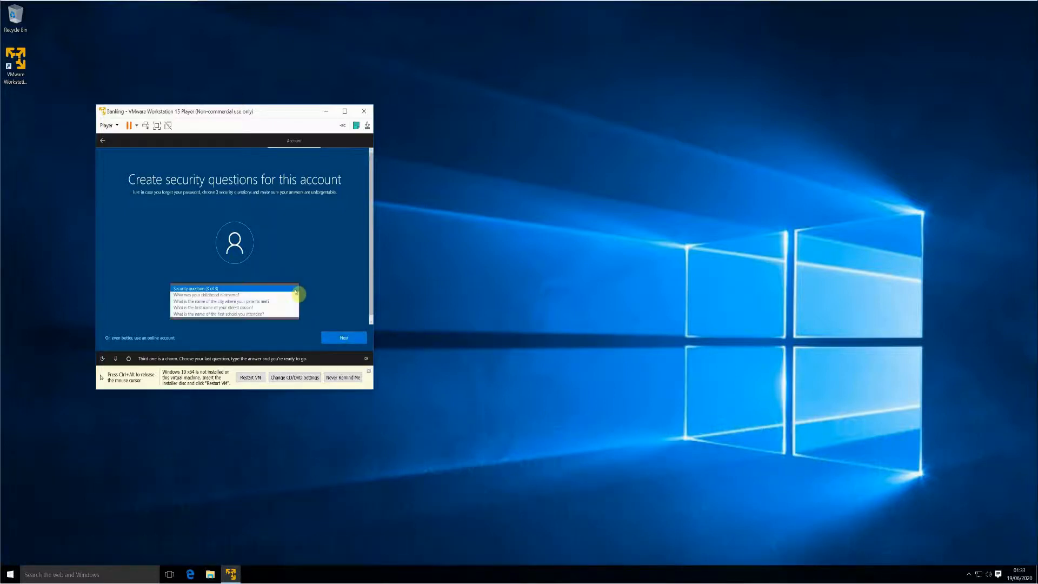
left_click(273, 307)
left_click(282, 306)
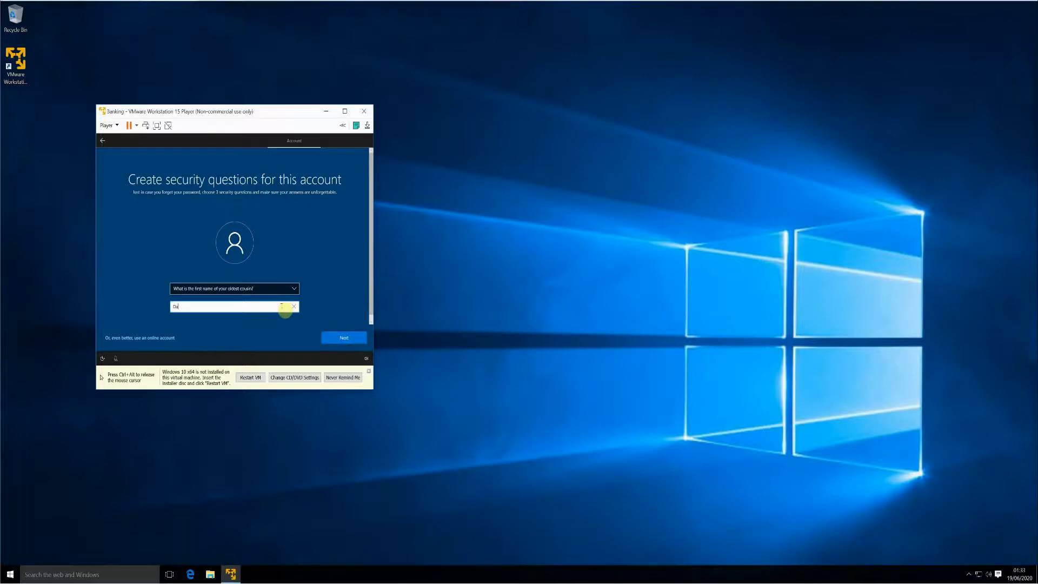
left_click(338, 340)
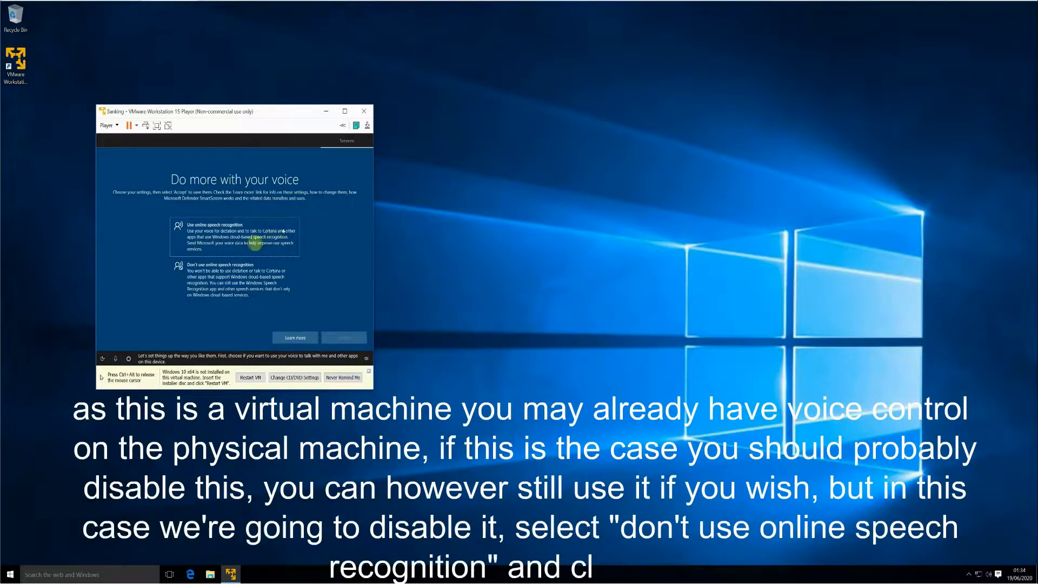
- Decline online speech recognition, location sharing and Find my device, accepting each choice
left_click(239, 290)
left_click(349, 338)
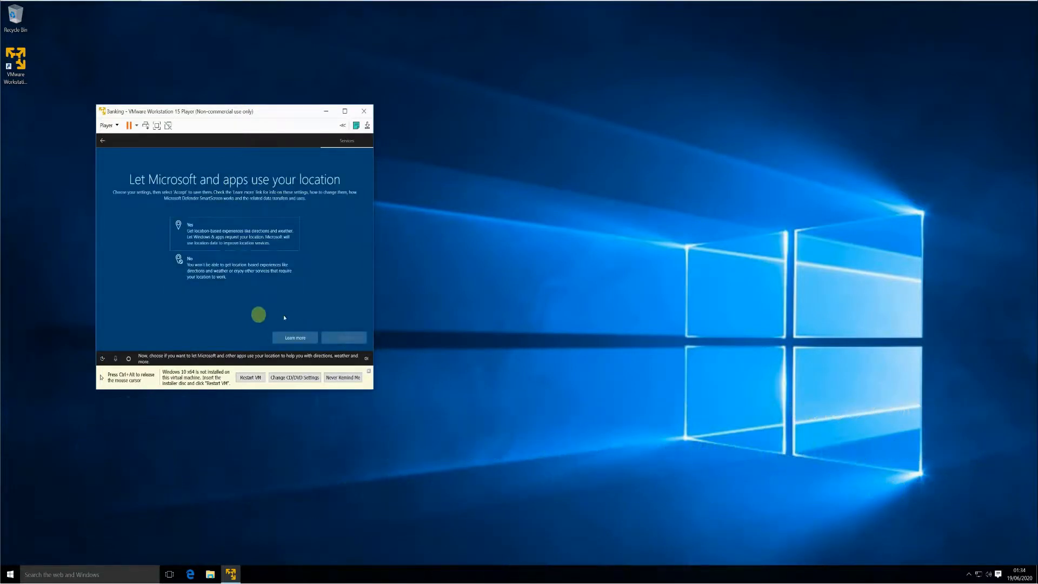
left_click(231, 274)
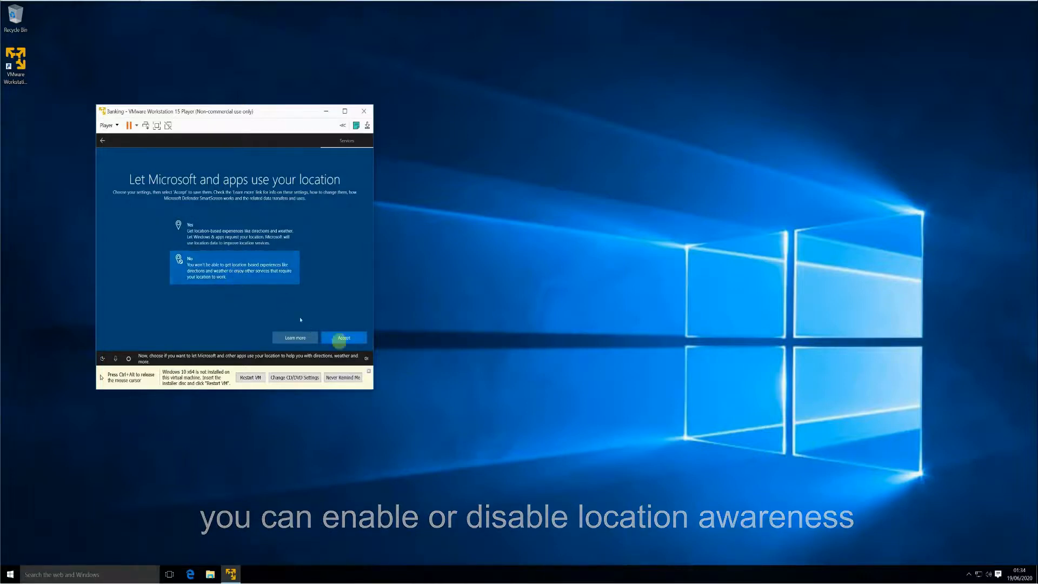
left_click(352, 344)
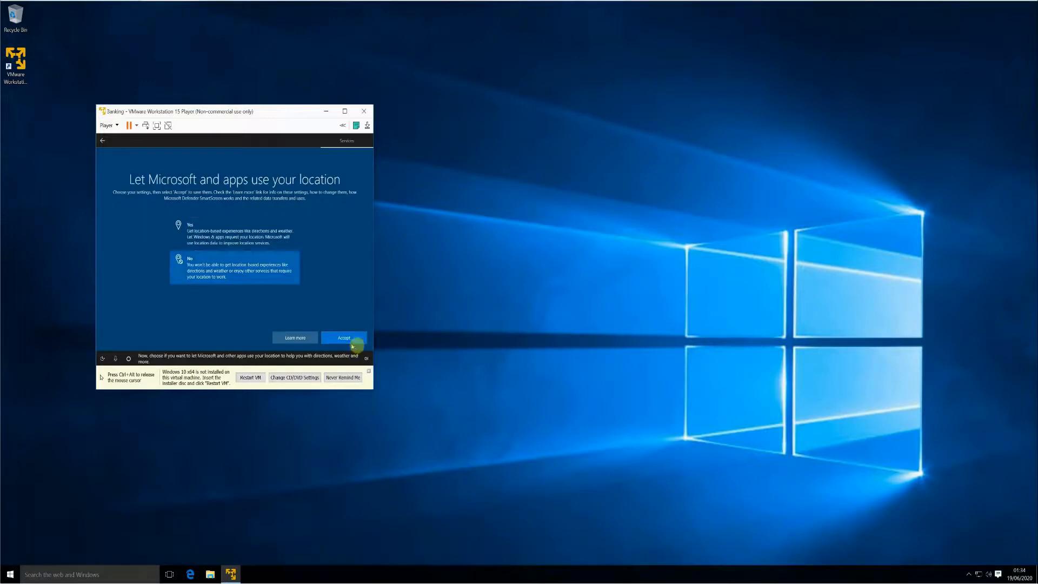
left_click(353, 342)
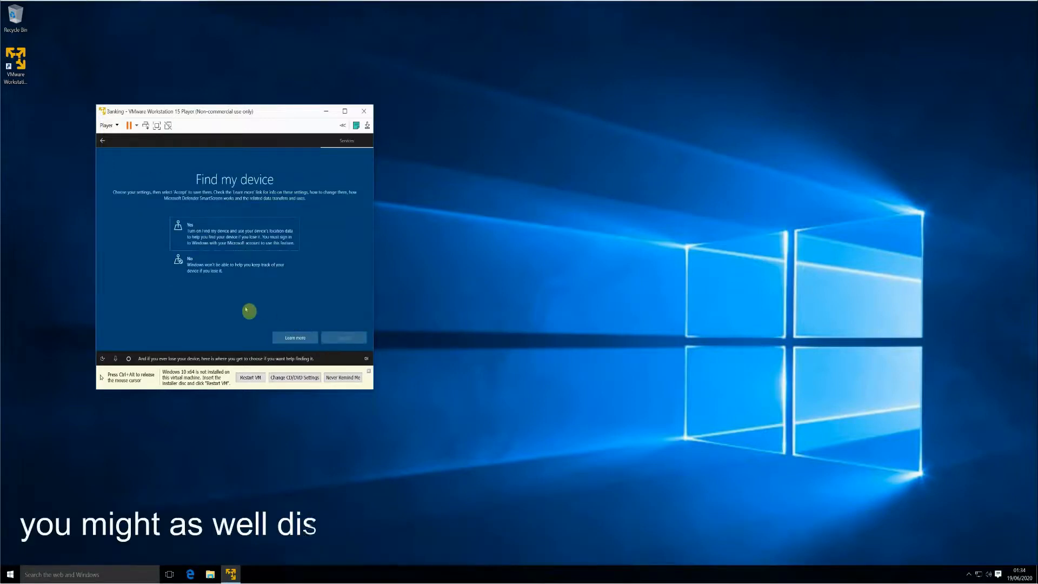
left_click(232, 270)
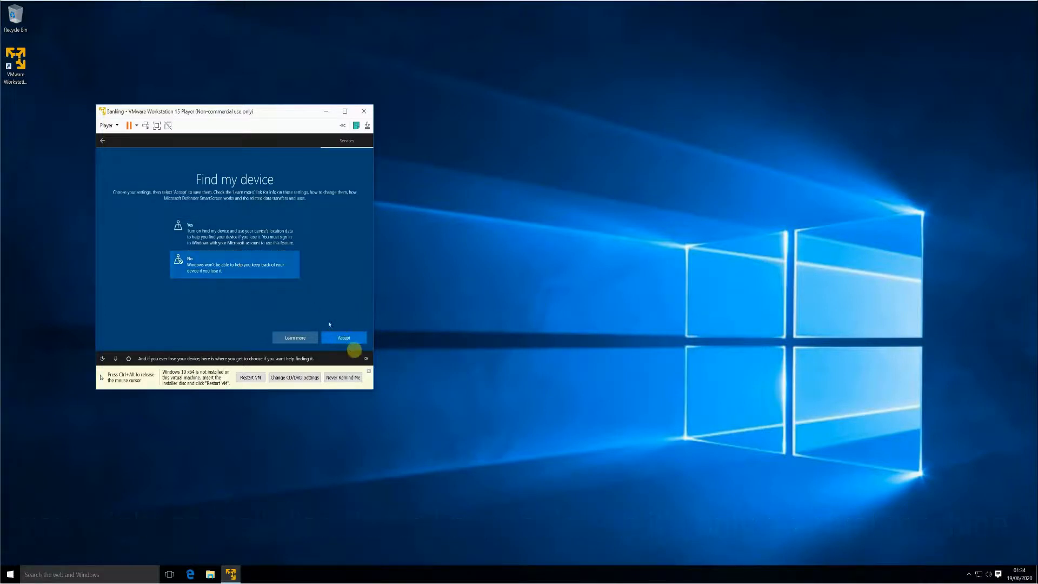
left_click(351, 341)
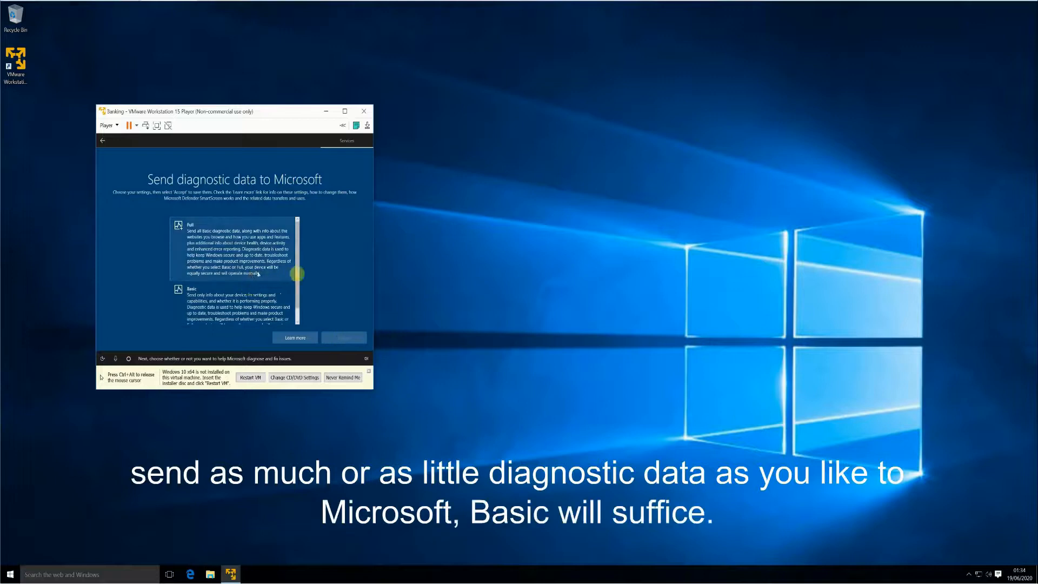
- Choose Basic diagnostic data and accept it
scroll(299, 287, "down", 1)
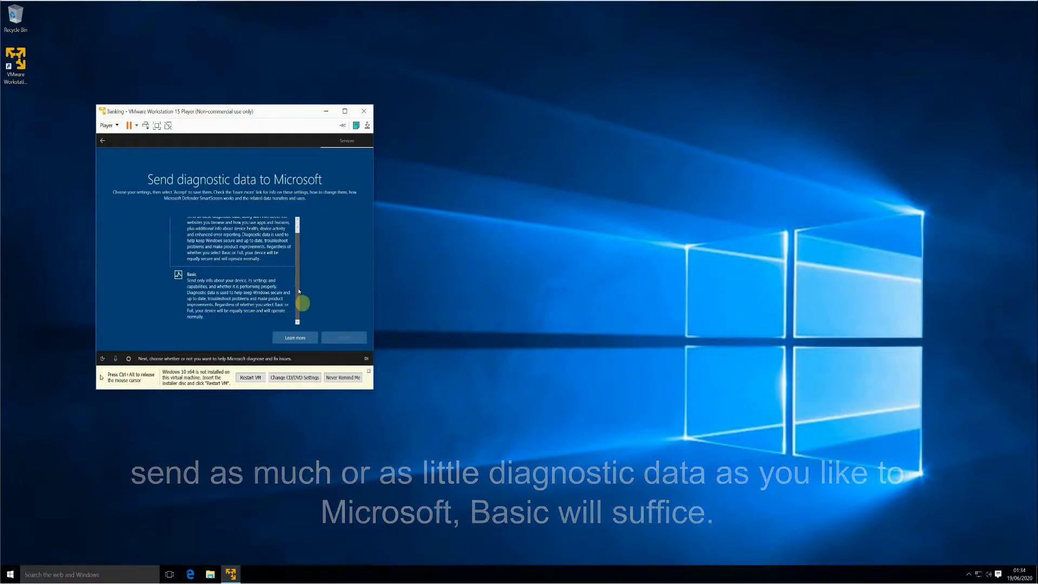
left_click(286, 301)
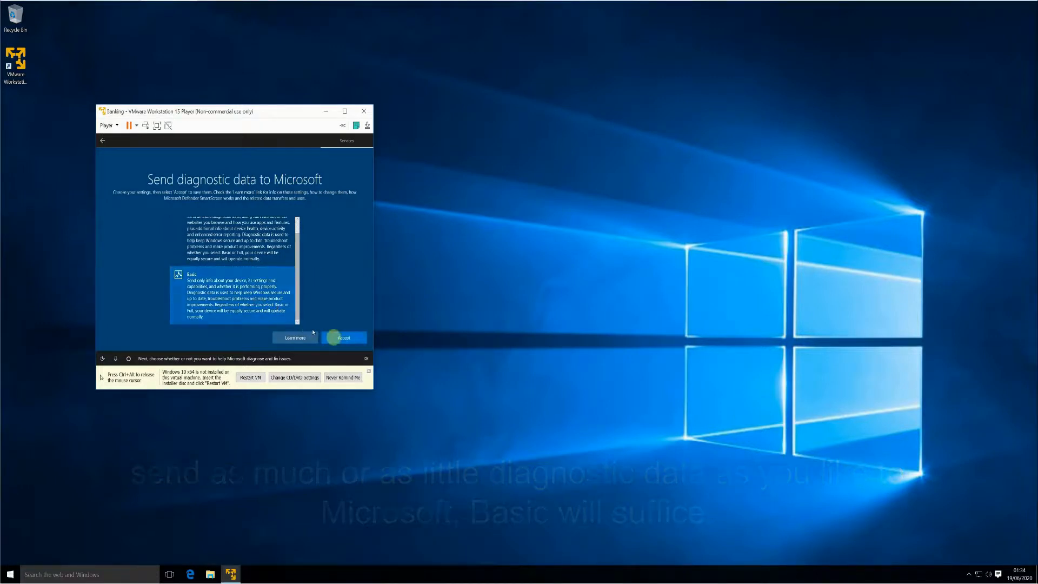
left_click(344, 338)
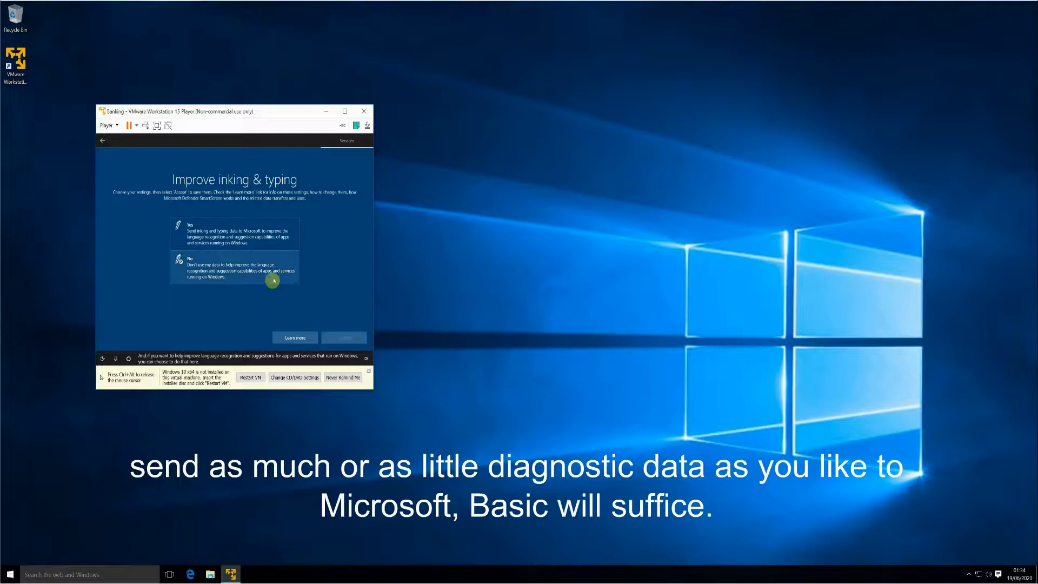
- Allow inking and typing data and tailored experiences, accepting each page
left_click(268, 238)
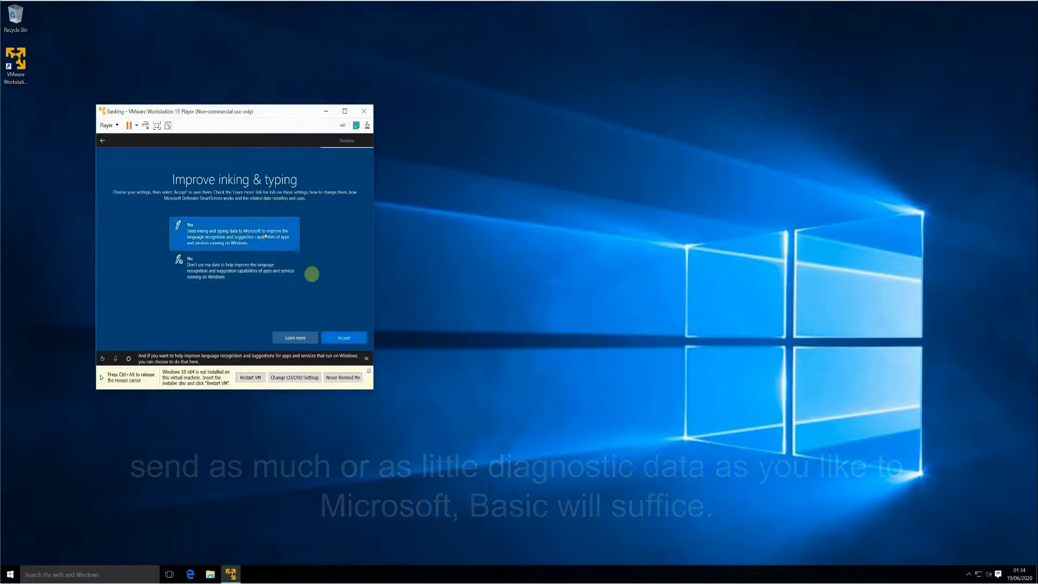
left_click(343, 339)
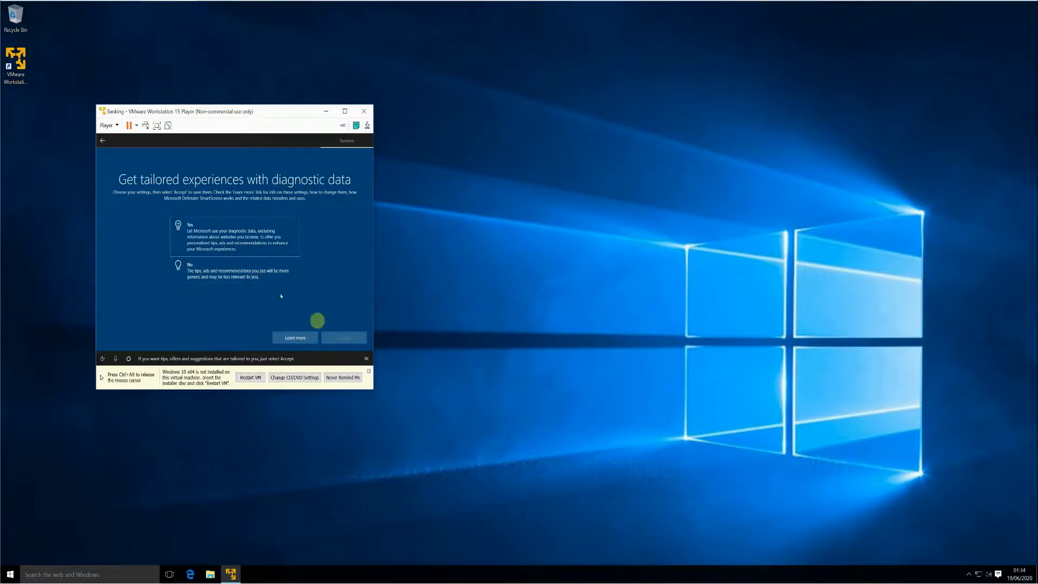
left_click(243, 233)
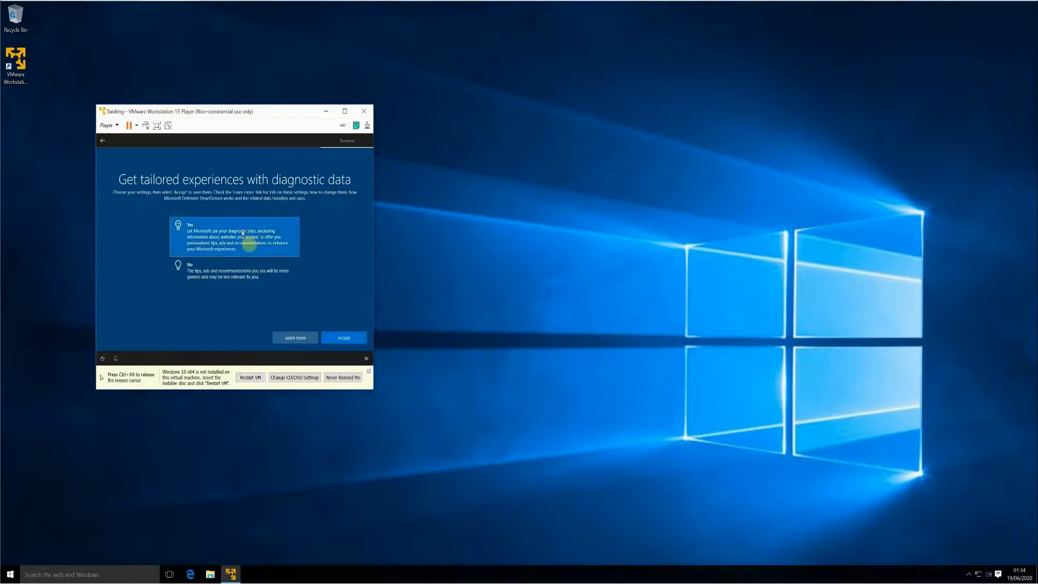
left_click(340, 341)
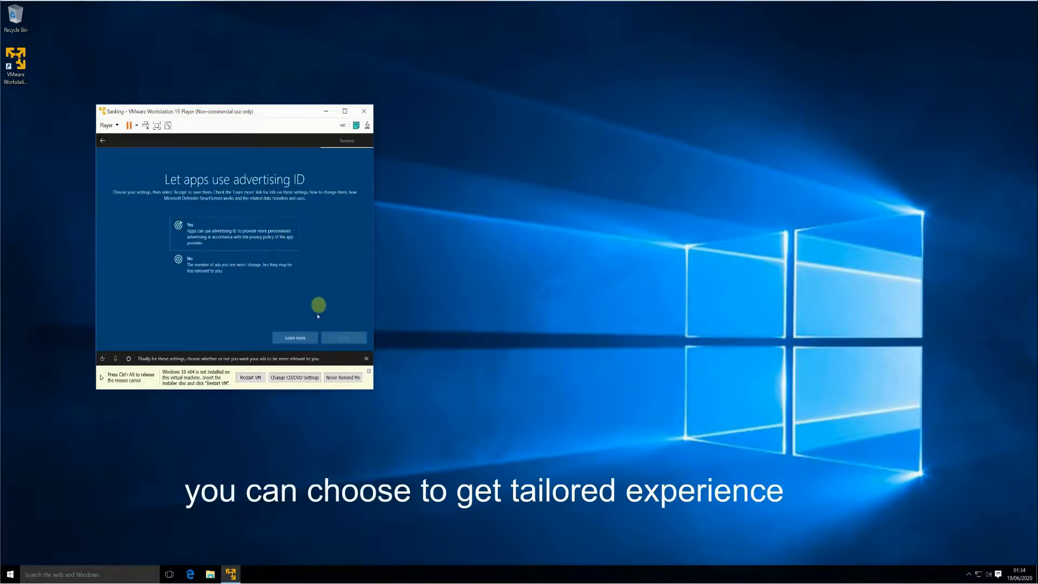
- Decline the advertising ID and activity history, and skip Cortana for now
left_click(223, 264)
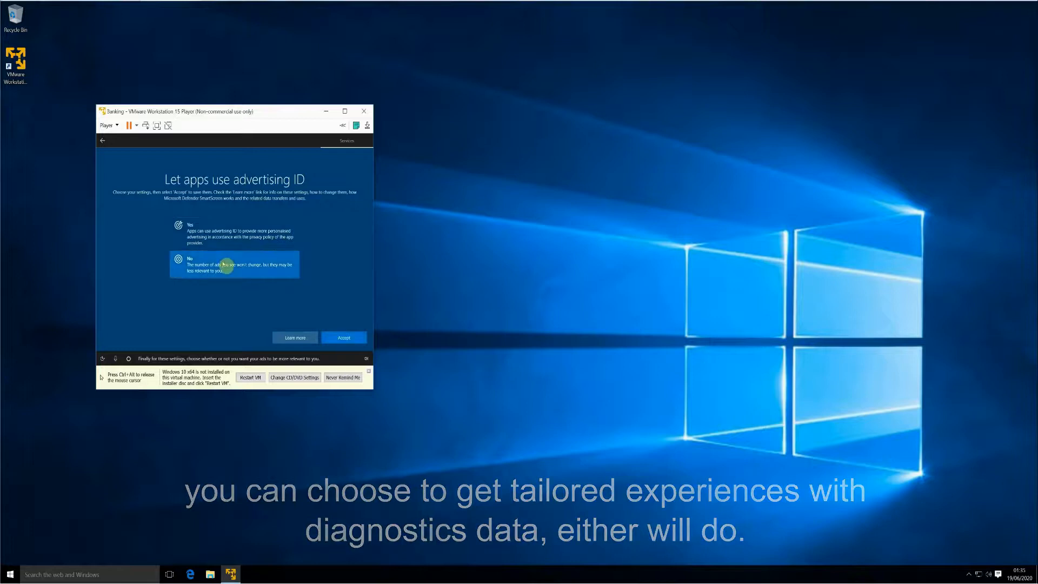
left_click(340, 341)
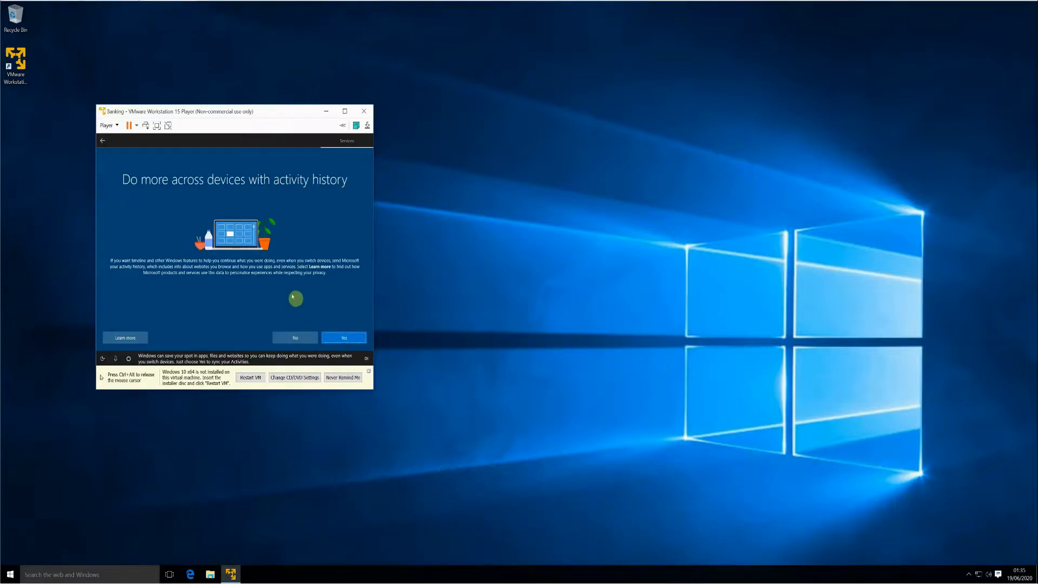
left_click(292, 338)
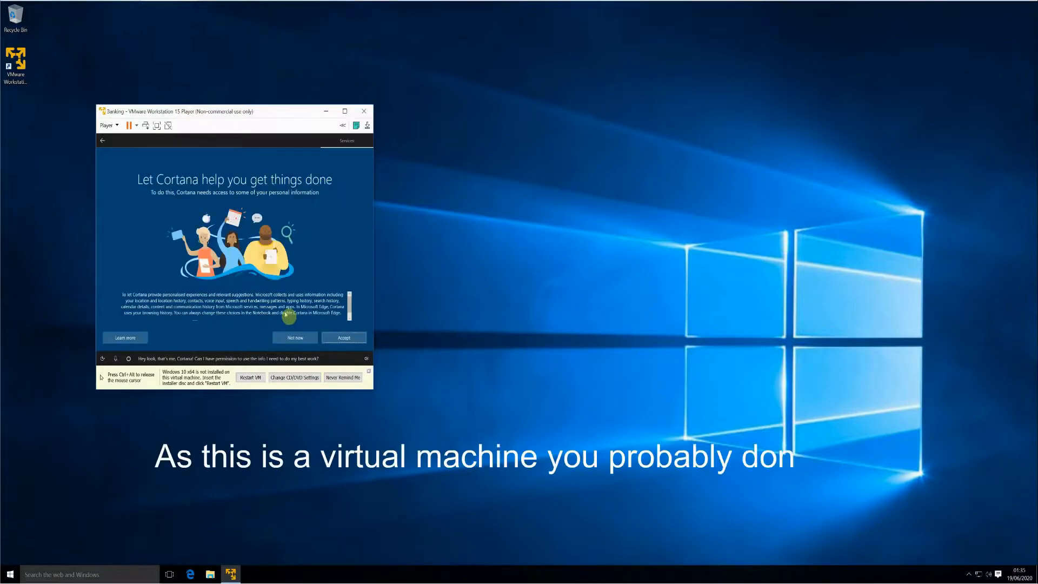
left_click(305, 340)
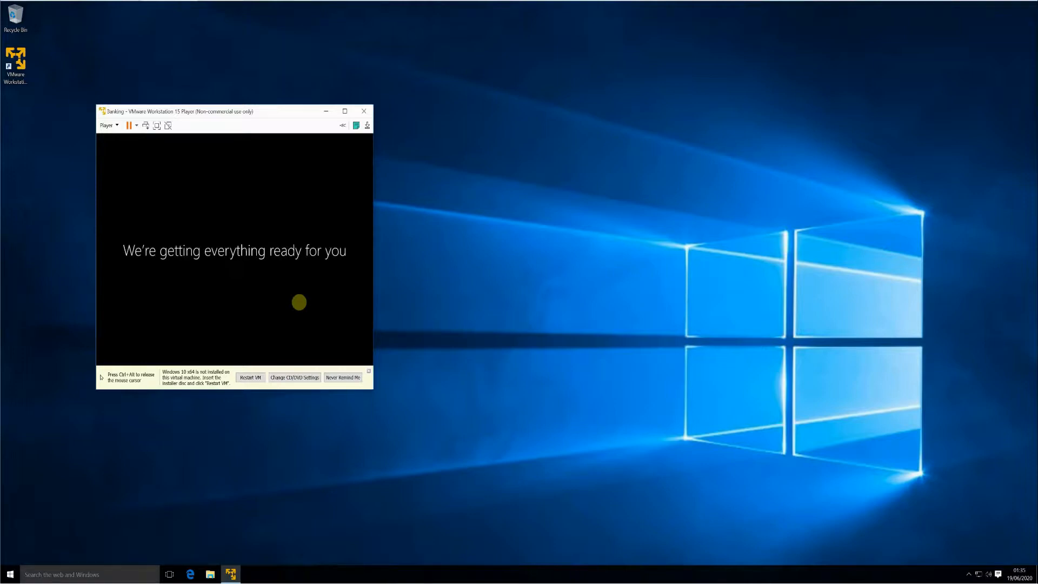
- Release the mouse with Ctrl+Alt and hide the missing-installer notification bar
key("ctrl+alt")
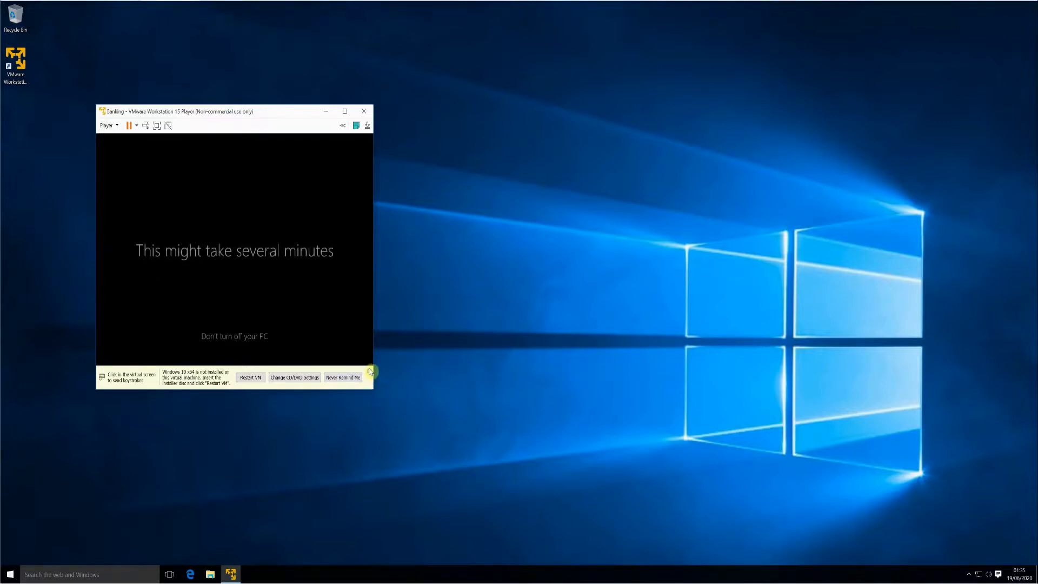
left_click(370, 372)
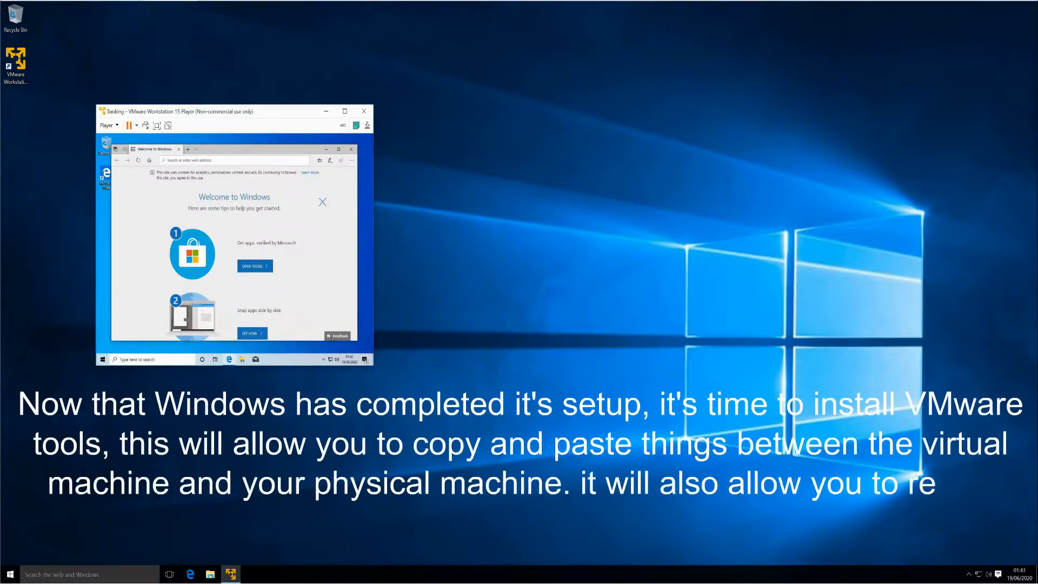
- Choose Install VMware Tools from the Player's Manage menu to mount the Tools disc
left_click(117, 126)
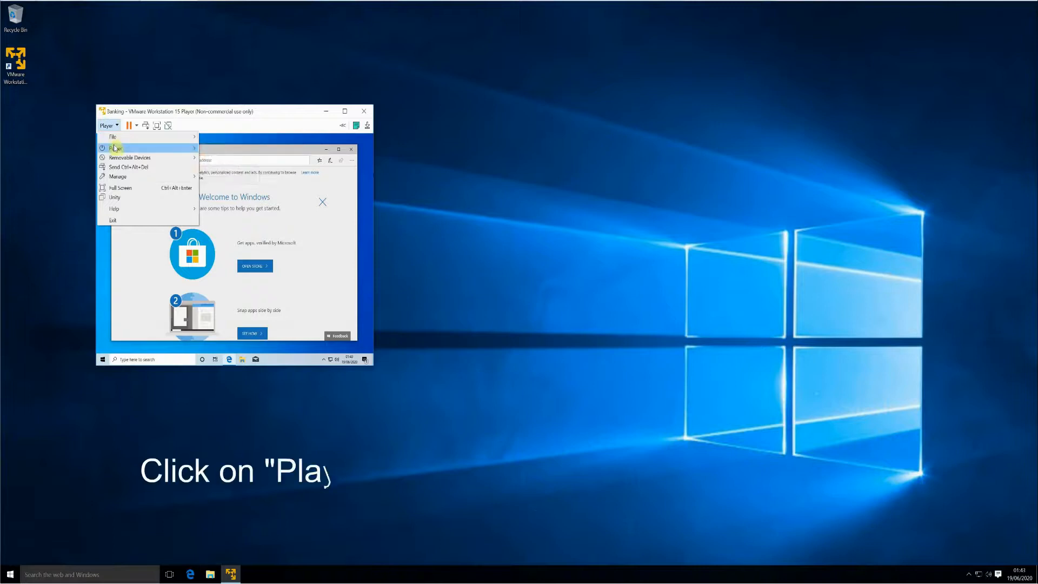
mouse_move(119, 149)
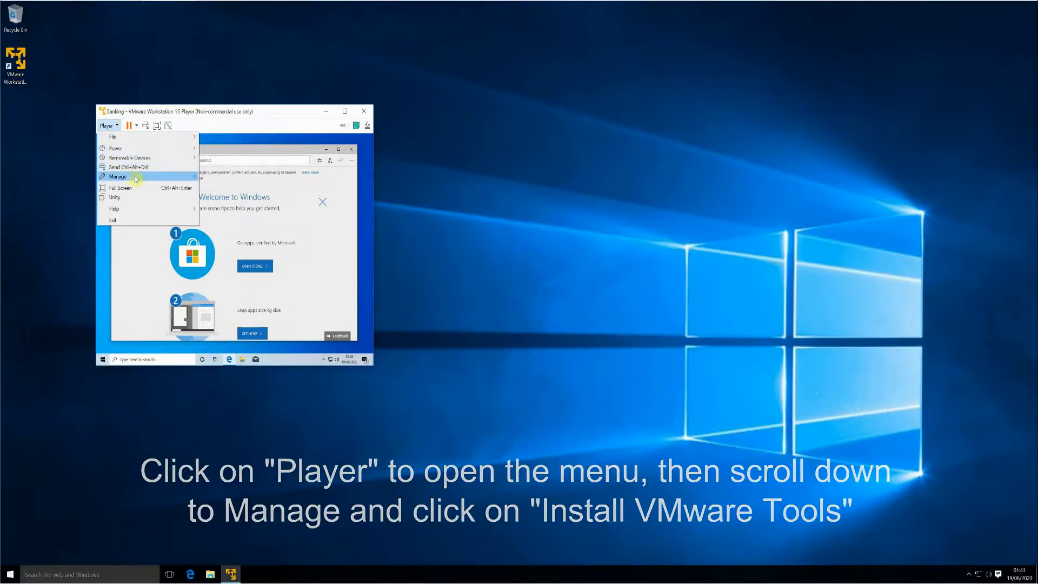
mouse_move(136, 176)
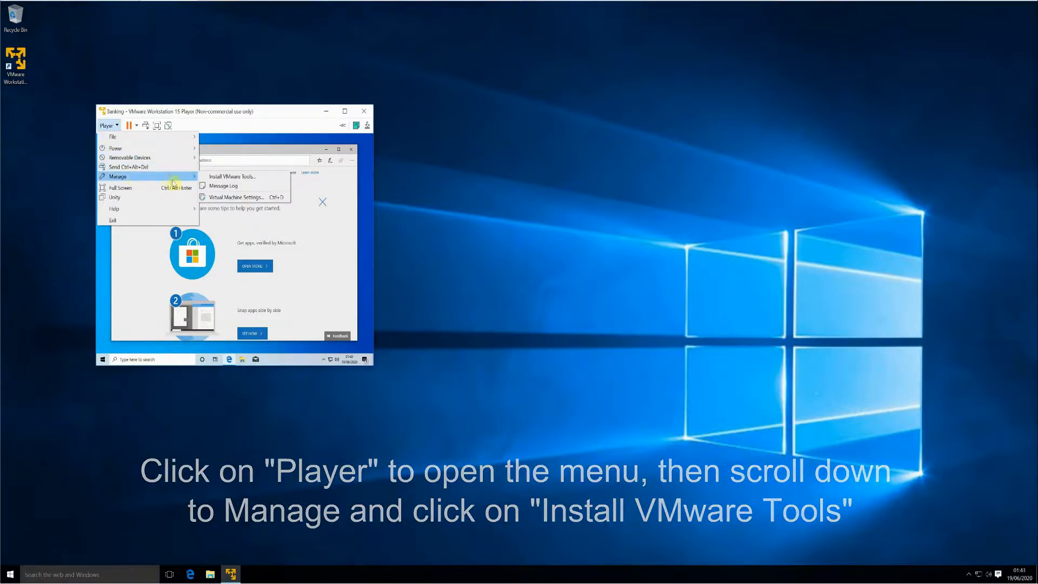
left_click(265, 182)
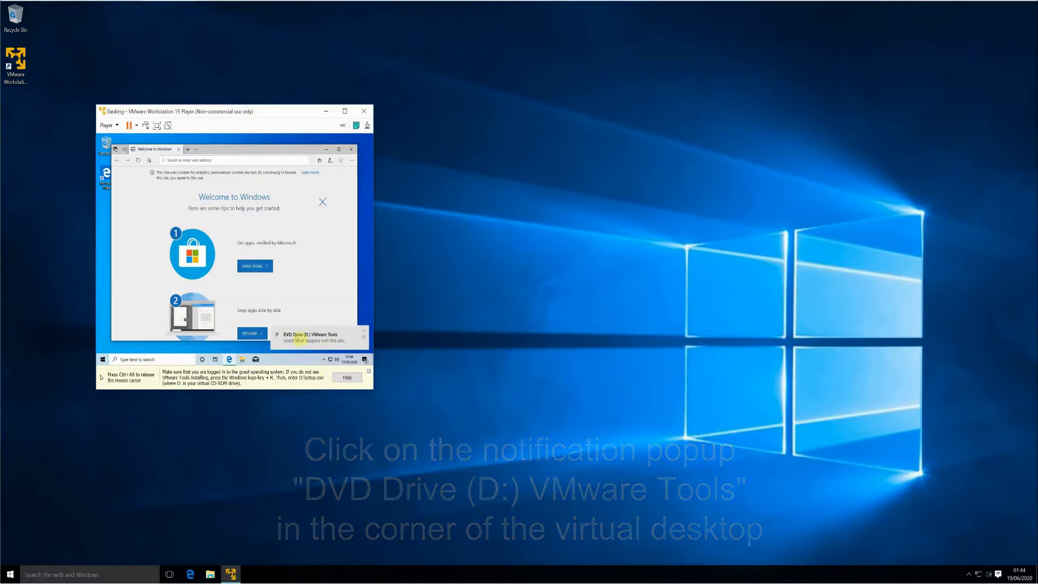
- Run setup64.exe from the VMware Tools disc, approve the UAC prompt, and close Edge
left_click(300, 337)
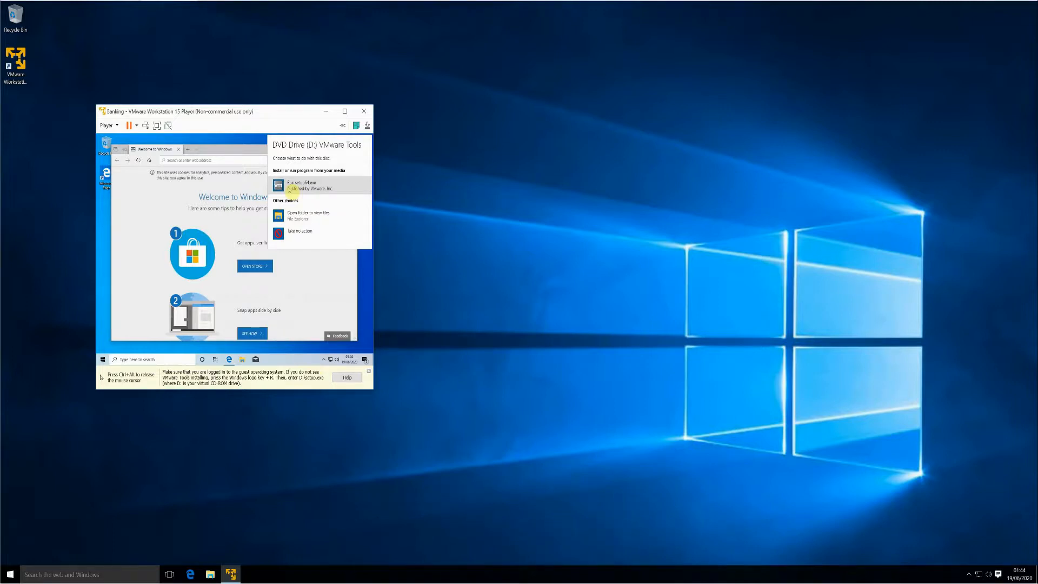
left_click(291, 187)
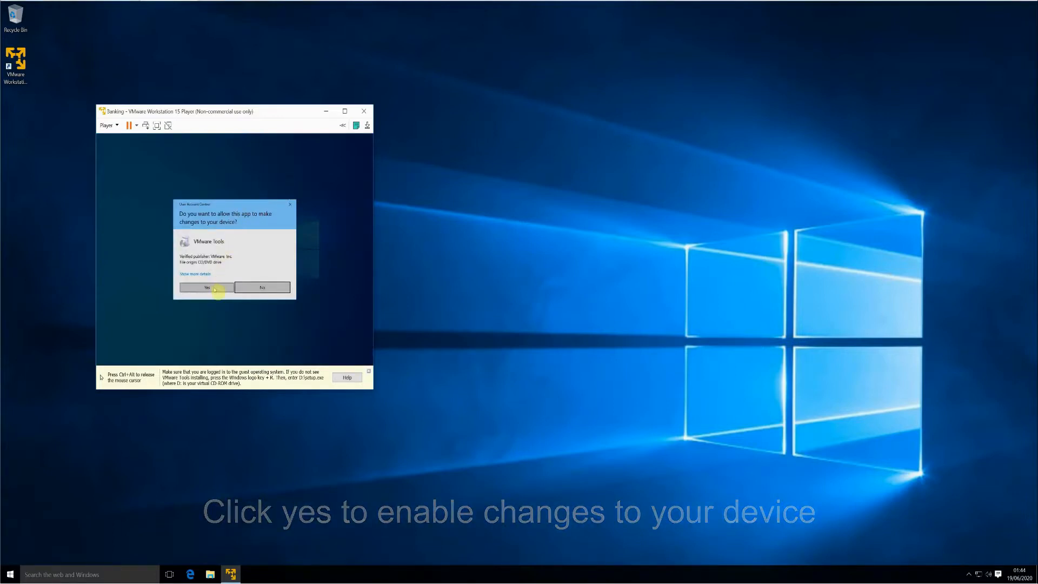
left_click(215, 290)
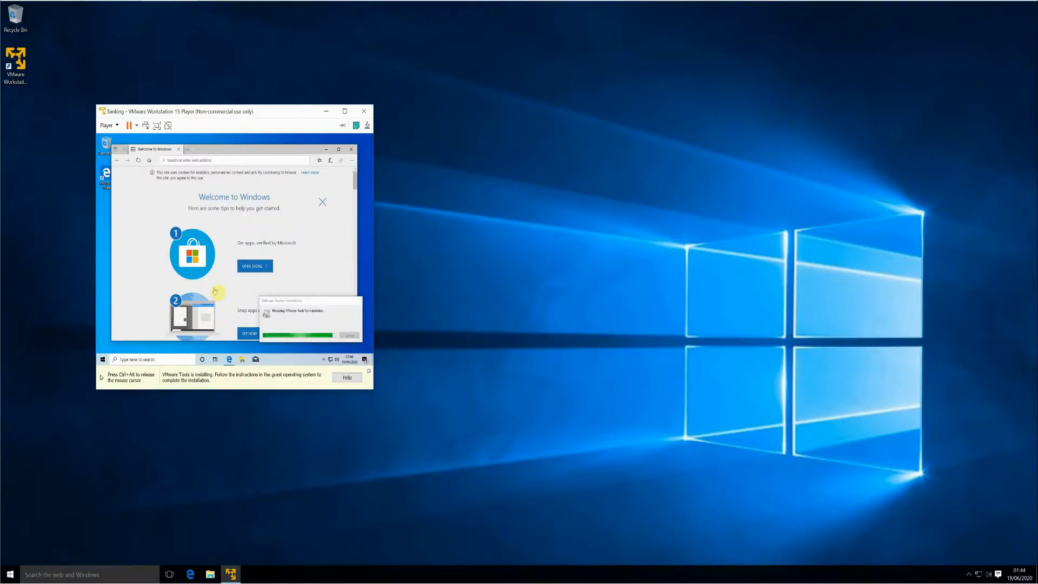
left_click(355, 150)
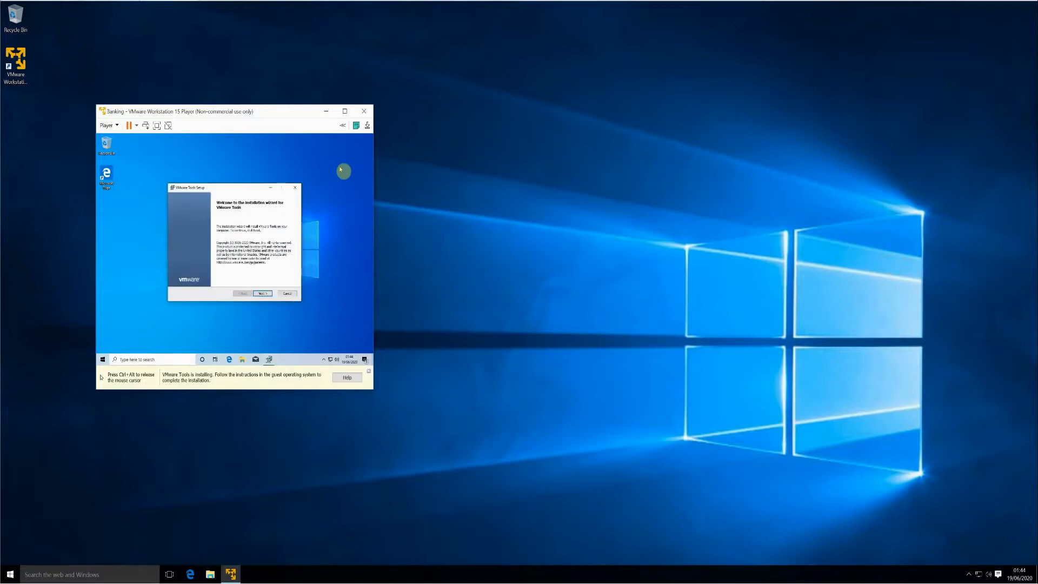
- Install VMware Tools using the Typical setup type
left_click(263, 292)
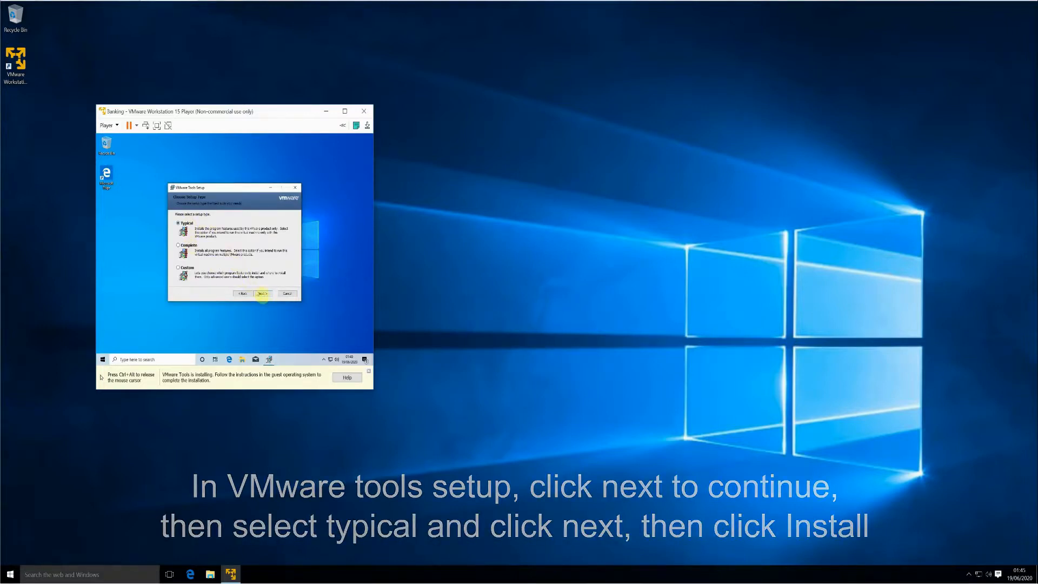
left_click(261, 293)
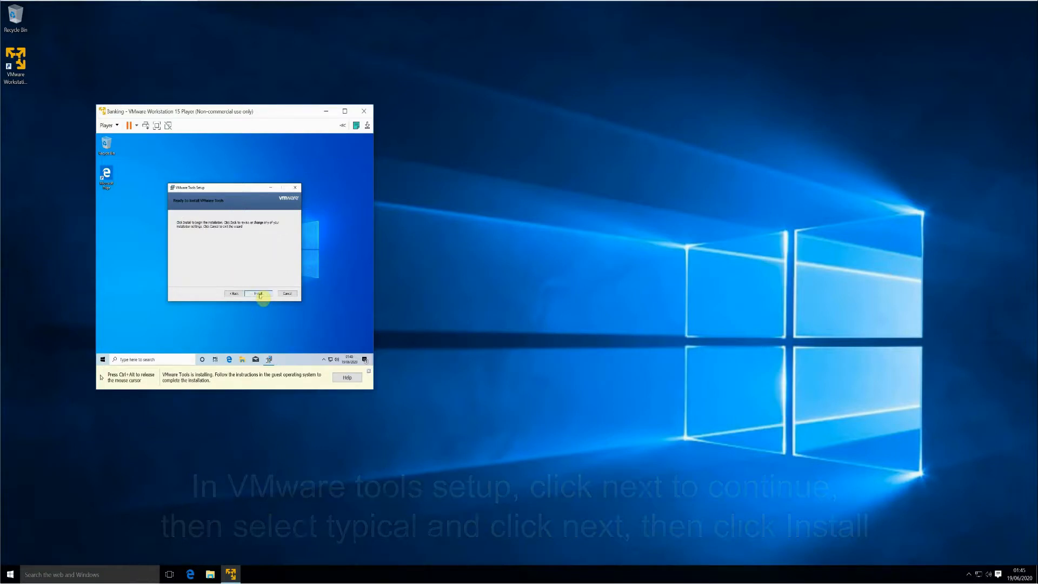
left_click(259, 294)
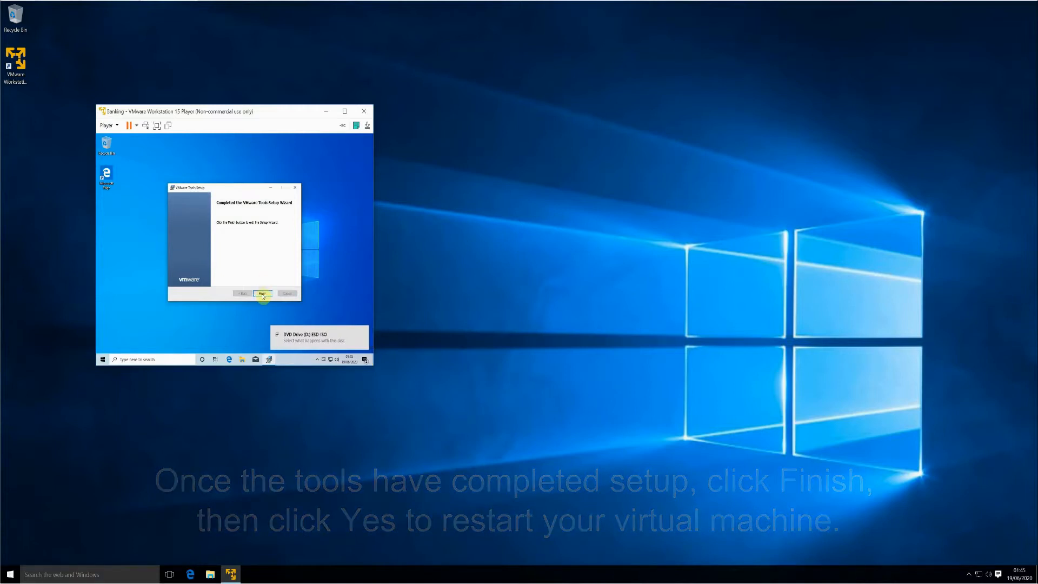
- Finish the Tools wizard and confirm restarting the virtual machine
left_click(263, 294)
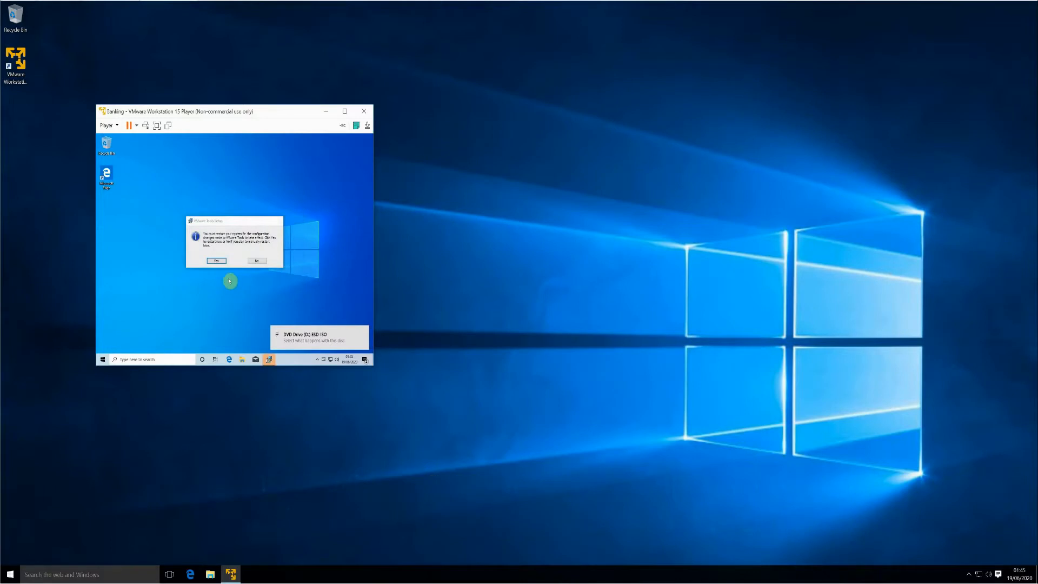
left_click(217, 262)
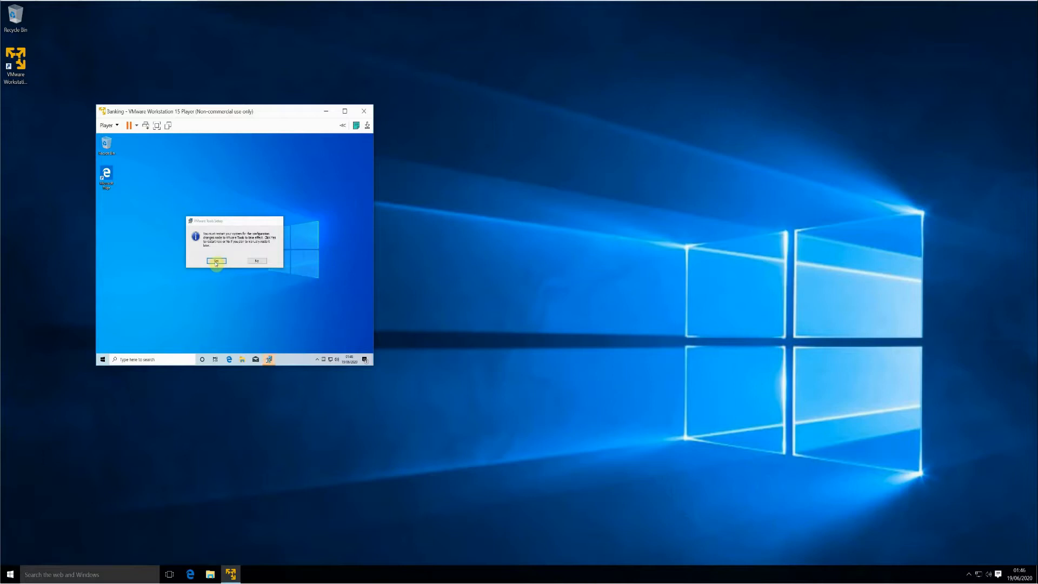
left_click(216, 262)
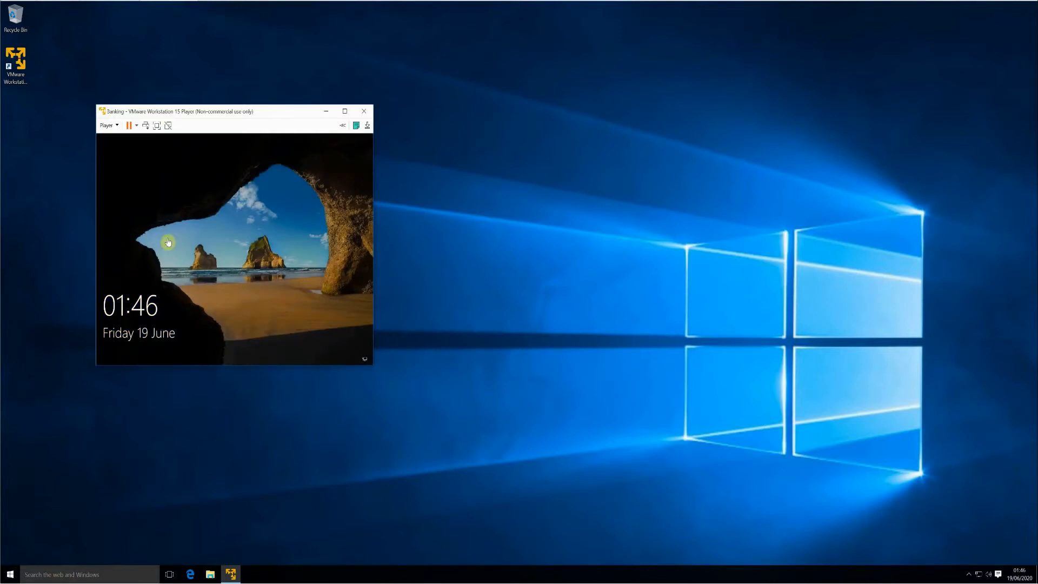
- Sign in to the guest by entering the account password at the lock screen
left_click(236, 278)
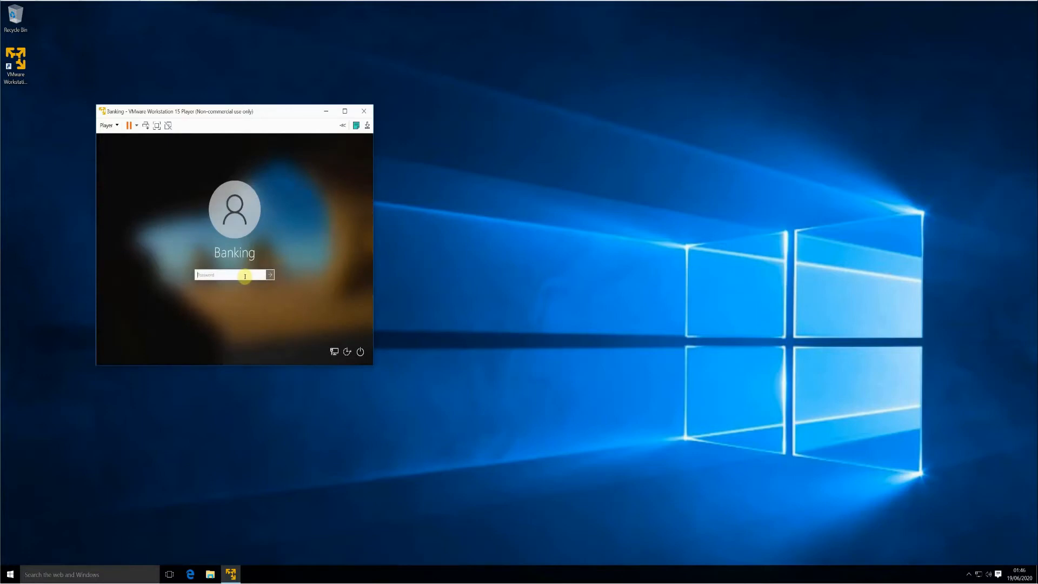
type("p")
key("Return")
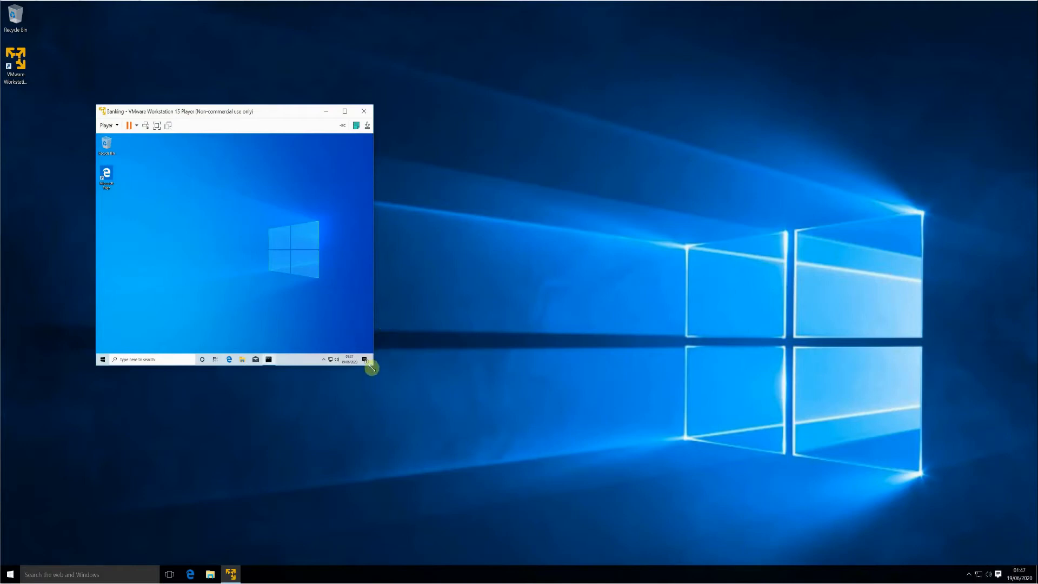
- Enlarge the VM window by dragging its corners, then open Edge and close it with Close all
left_click_drag(372, 368, 517, 489)
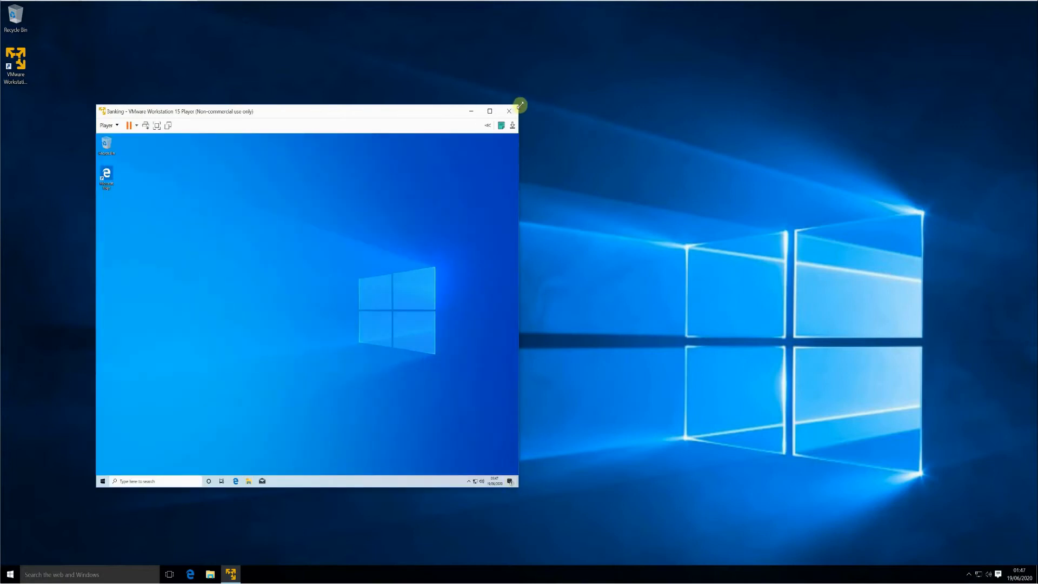
left_click_drag(522, 108, 746, 28)
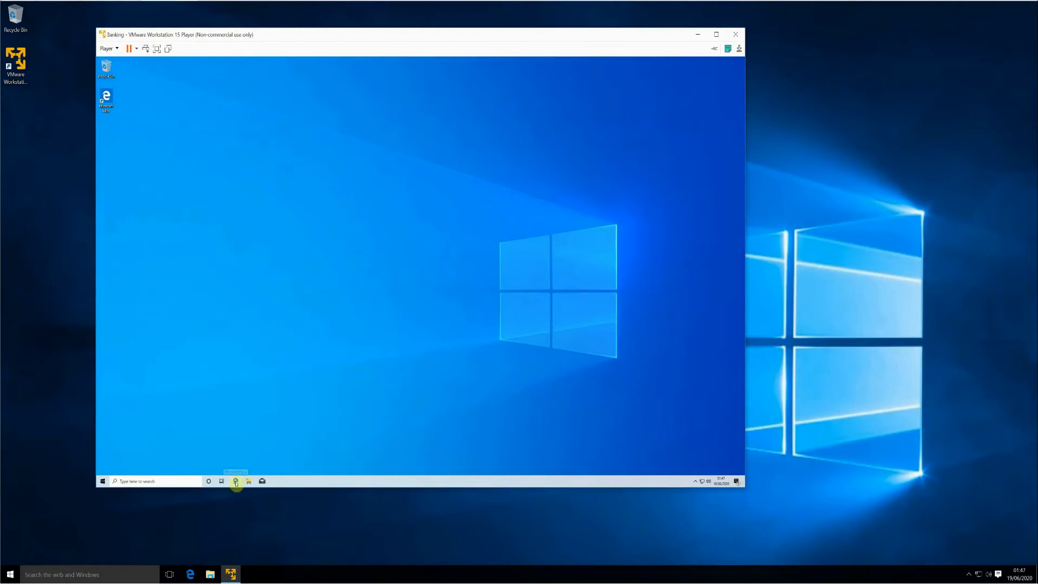
left_click(236, 481)
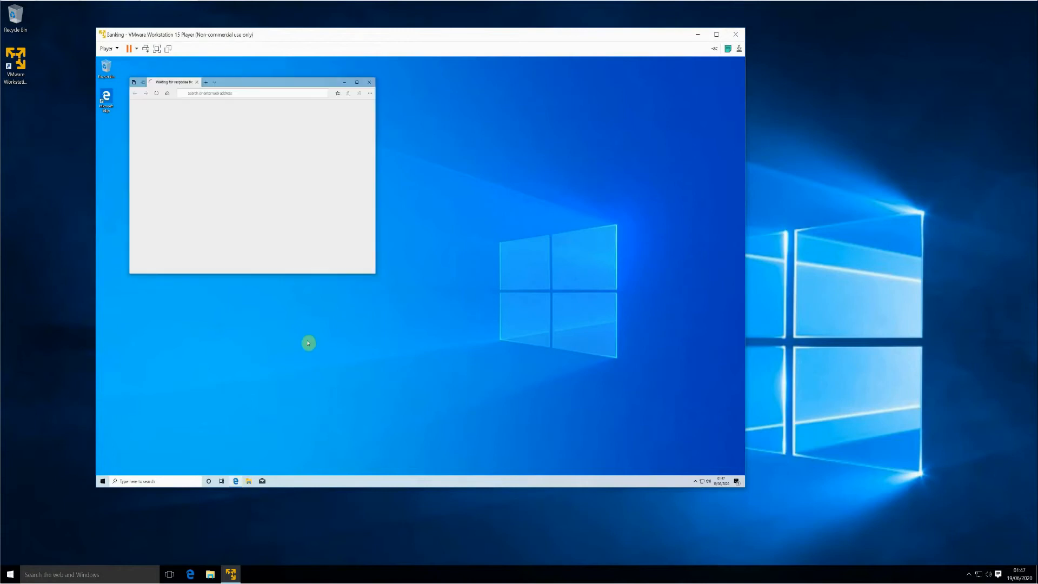
left_click(371, 83)
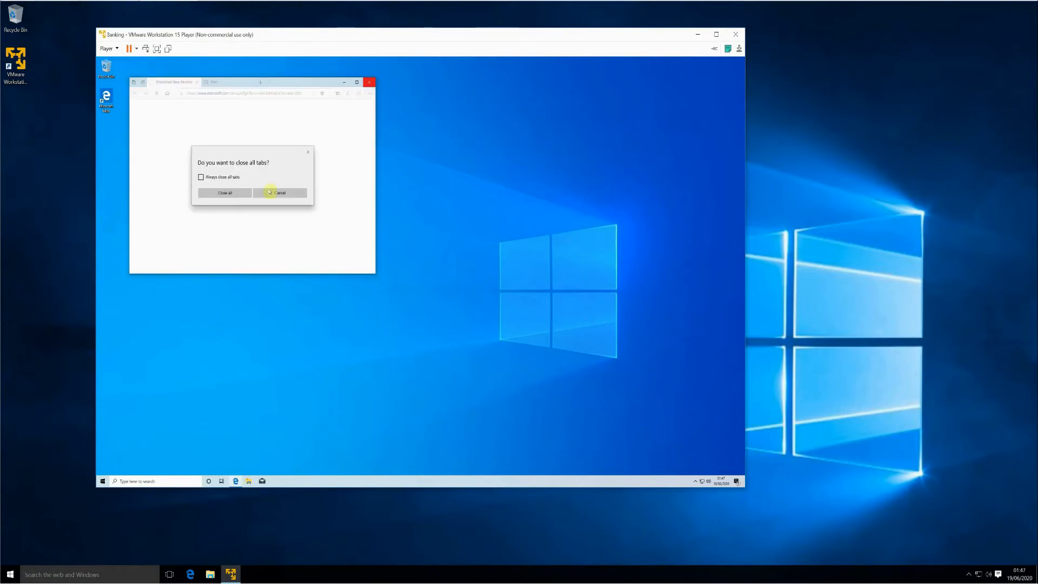
left_click(238, 194)
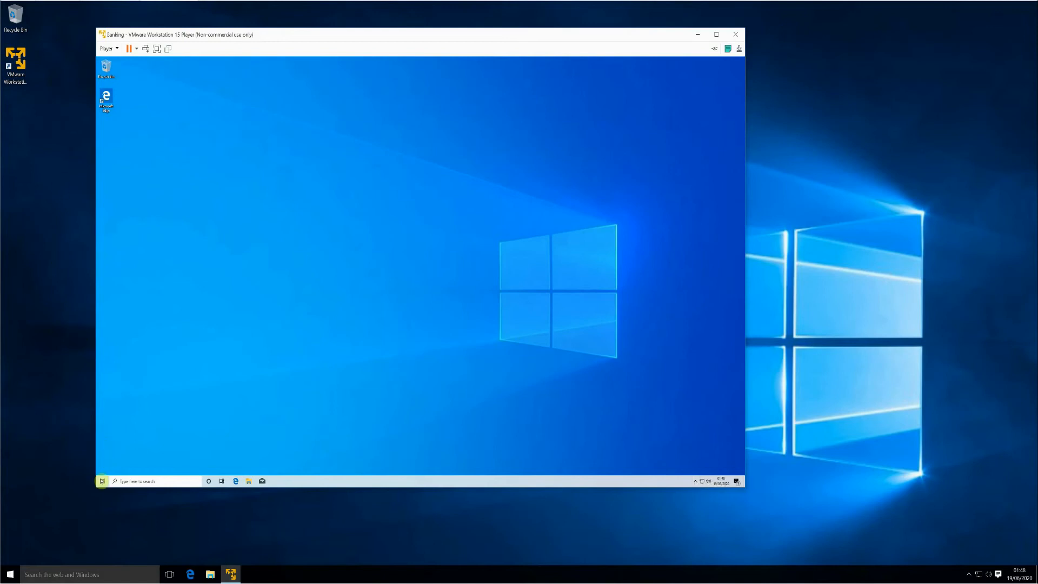
- Shut down the guest Windows from the Start menu's Power options
left_click(101, 481)
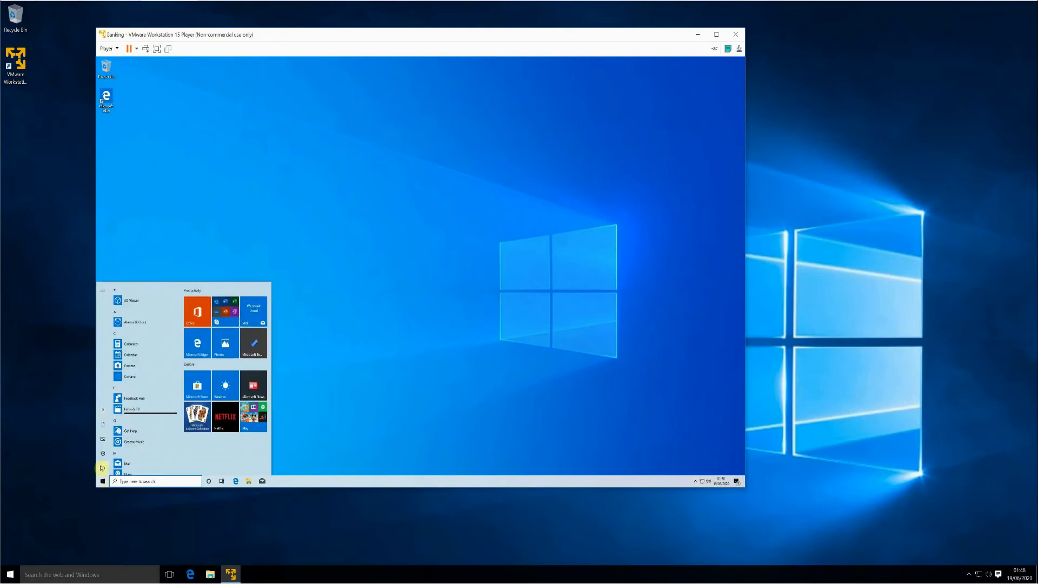
mouse_move(102, 468)
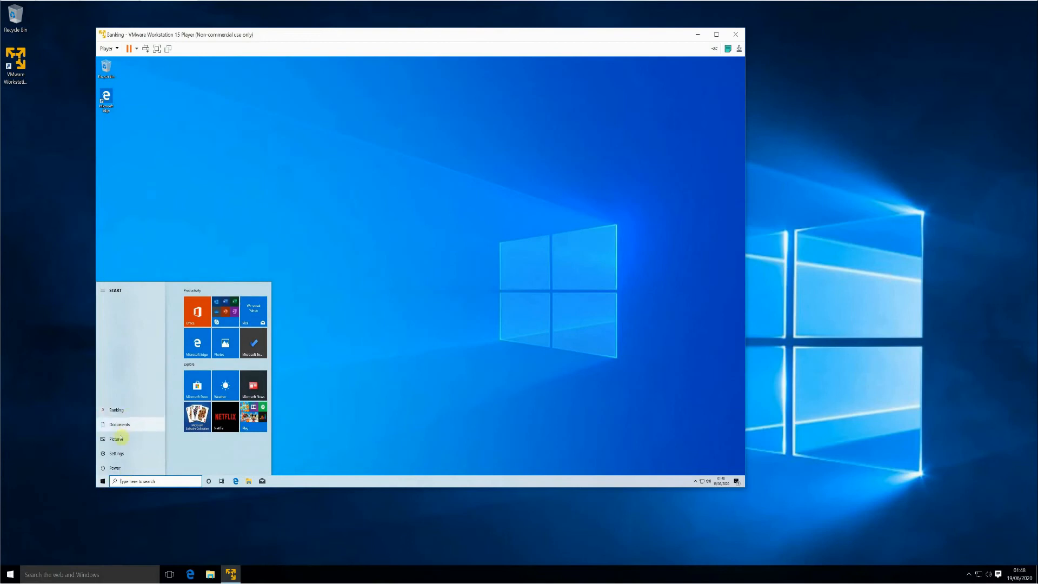
left_click(116, 469)
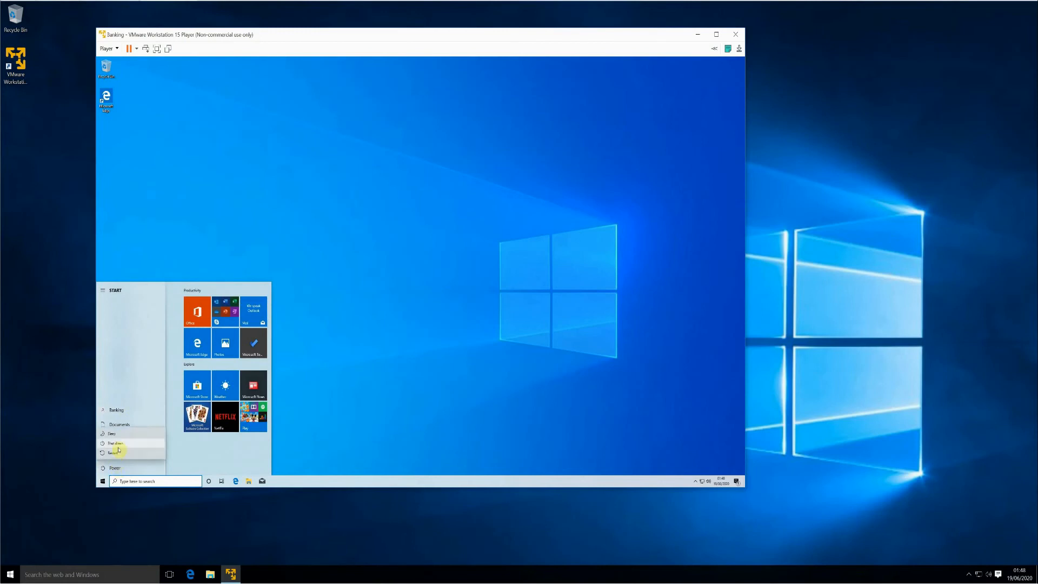
left_click(117, 443)
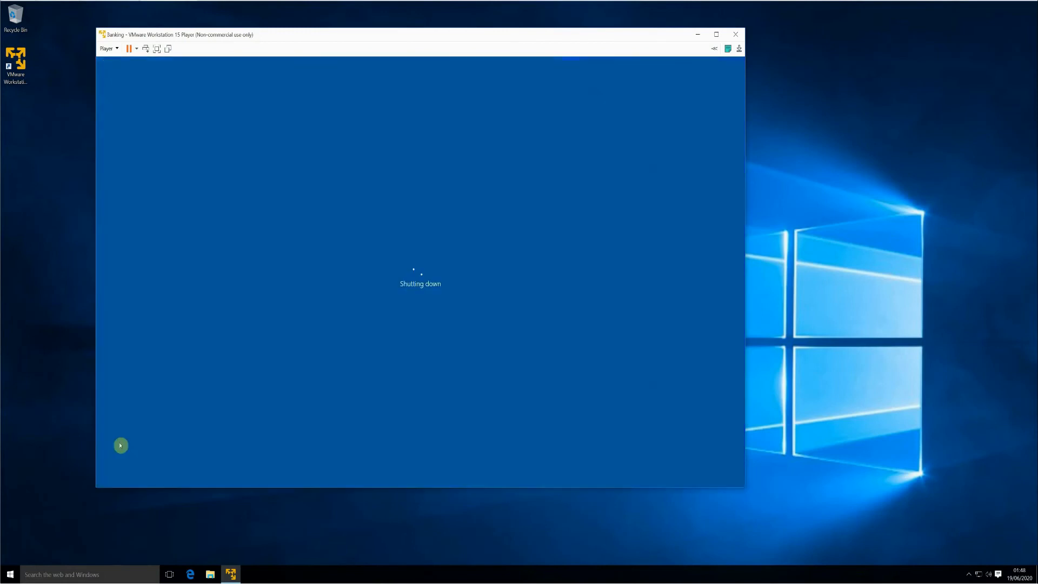